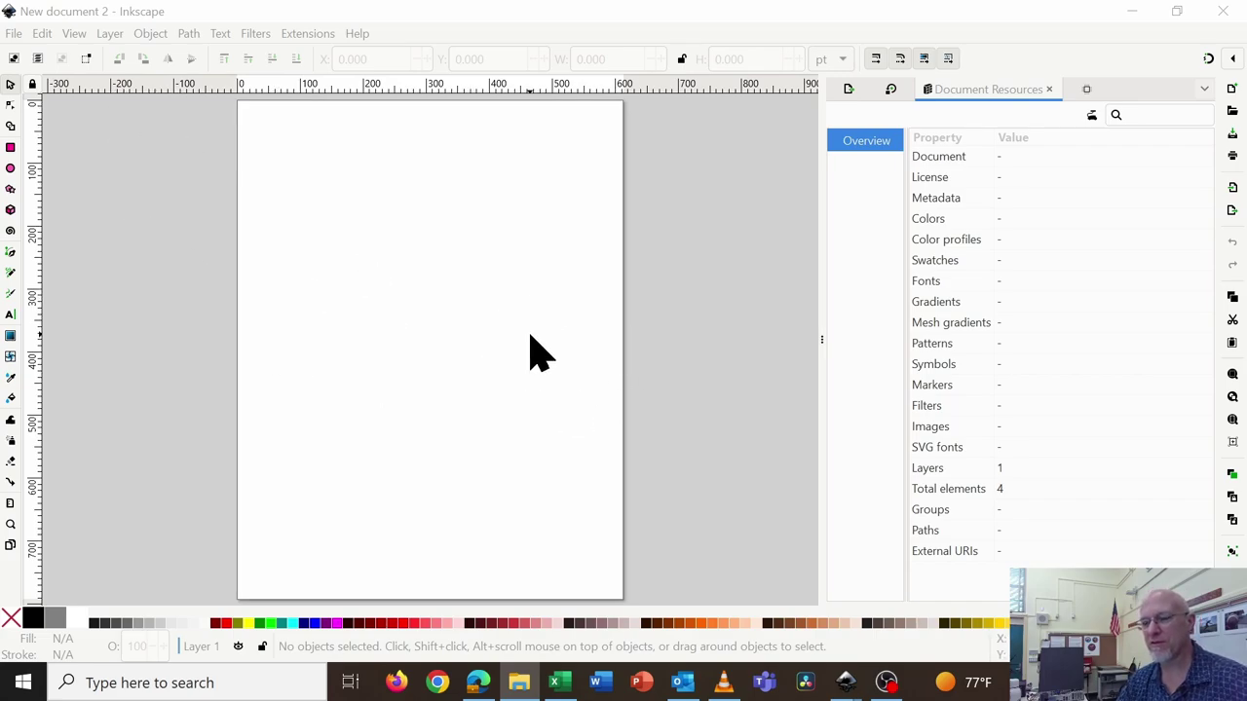
In Document Properties, set the page to Video HD 1080p landscape (1920 × 1080) with px display units.
left_click(14, 29)
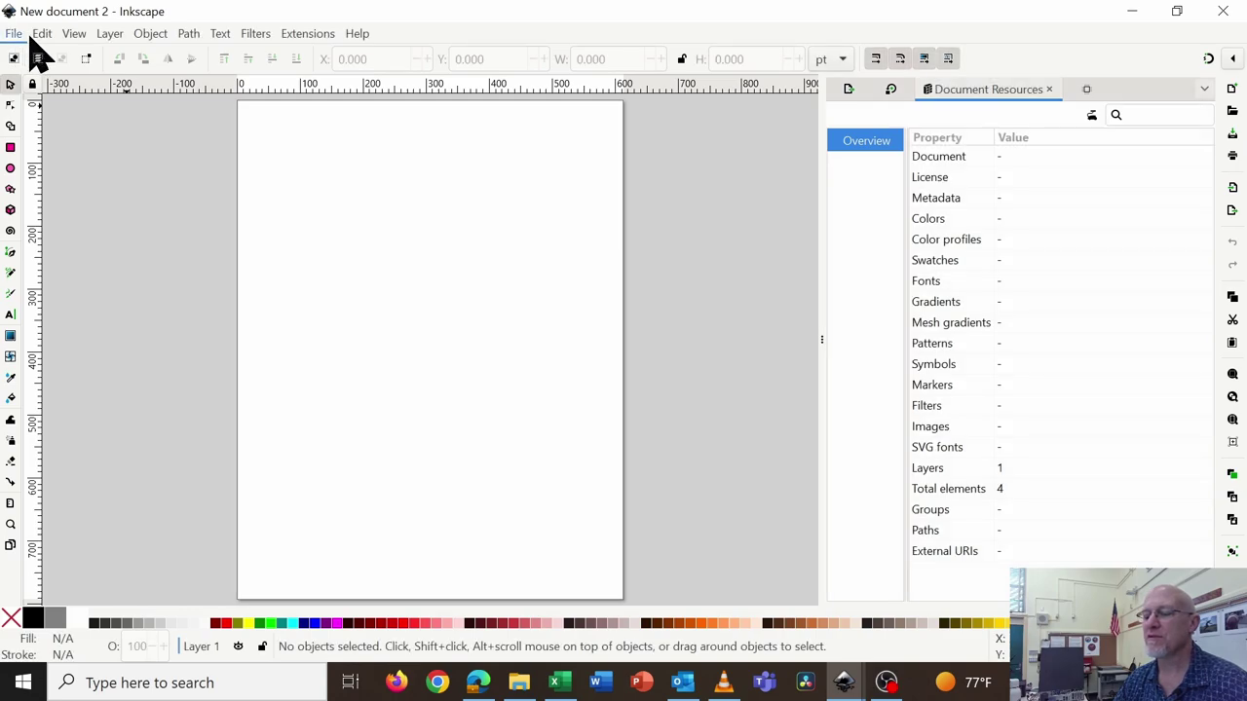
left_click(15, 35)
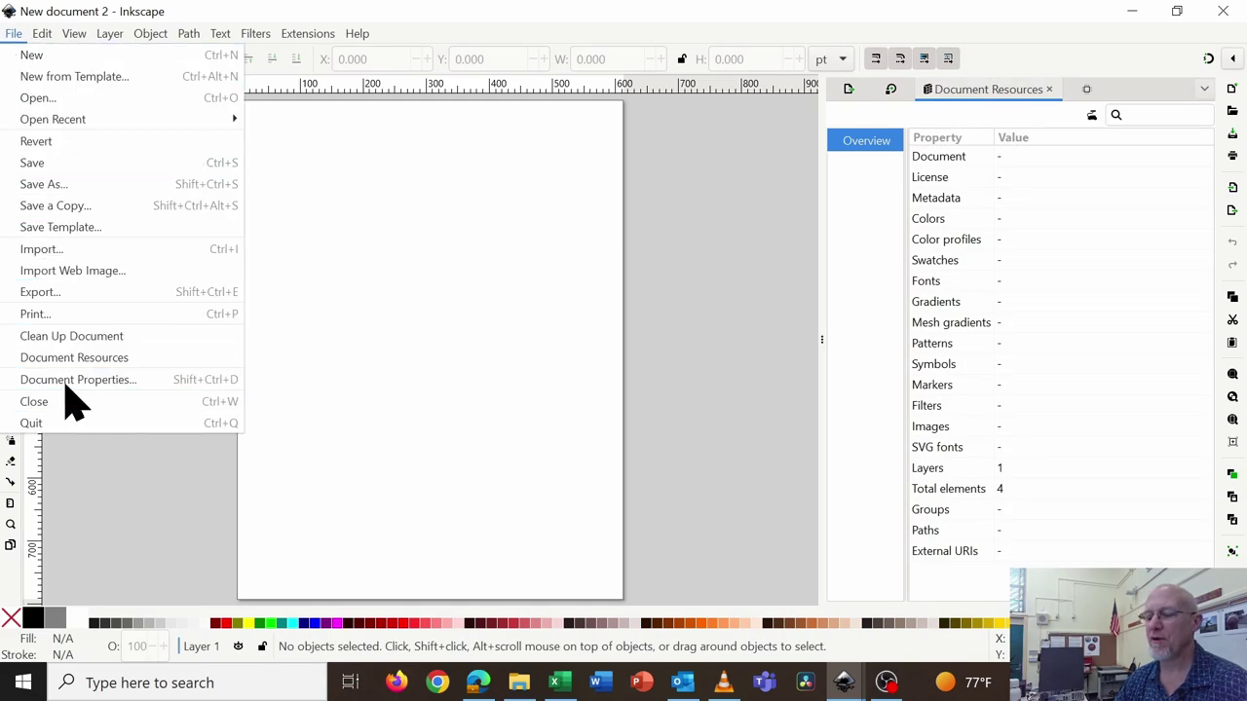
left_click(64, 382)
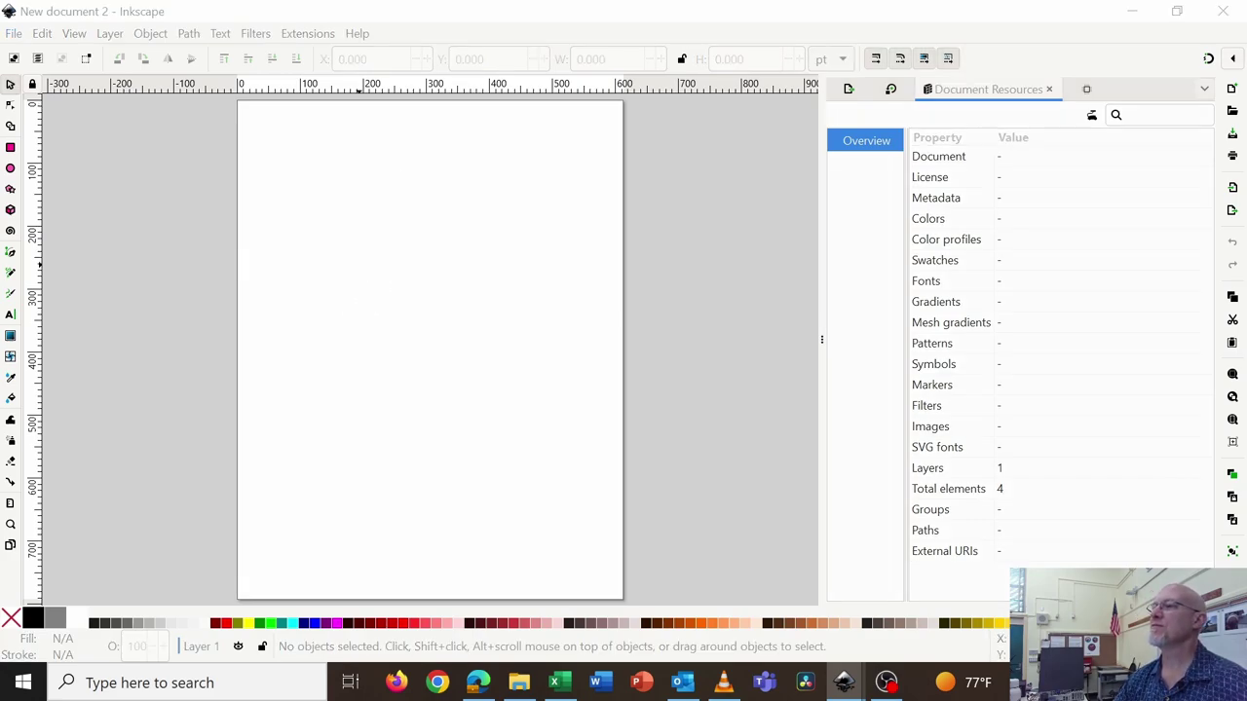
left_click_drag(800, 148, 768, 72)
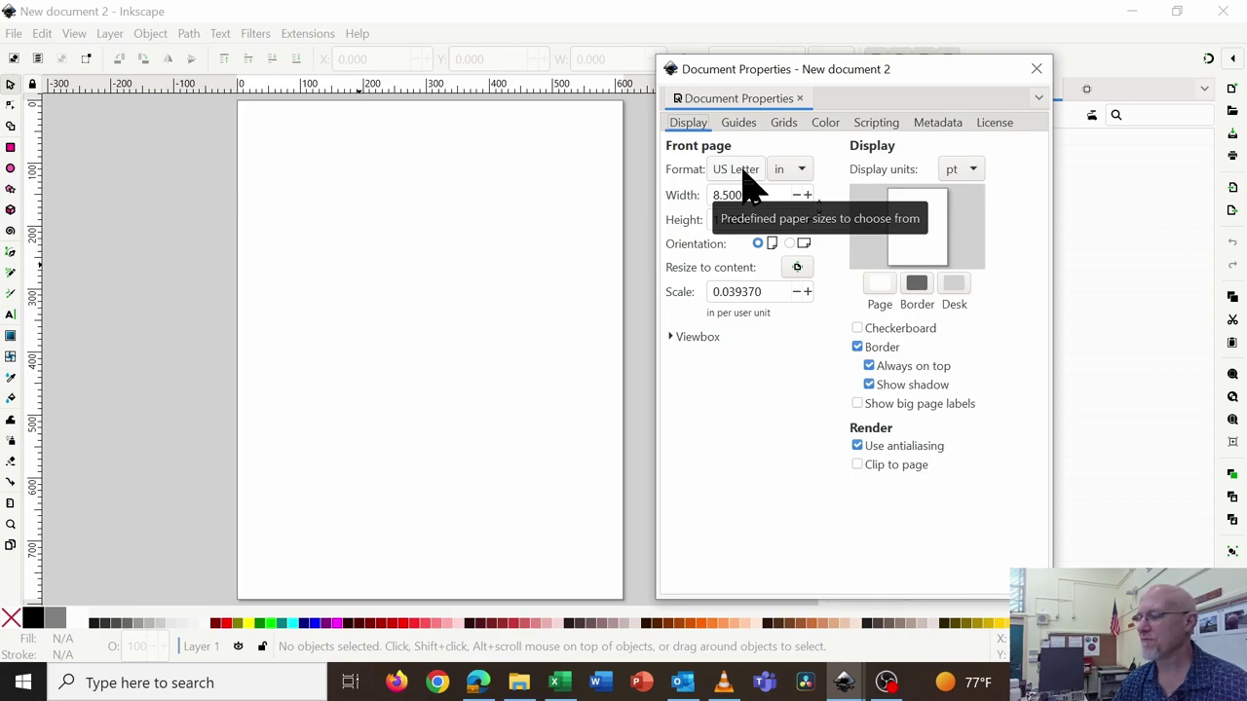
left_click(746, 182)
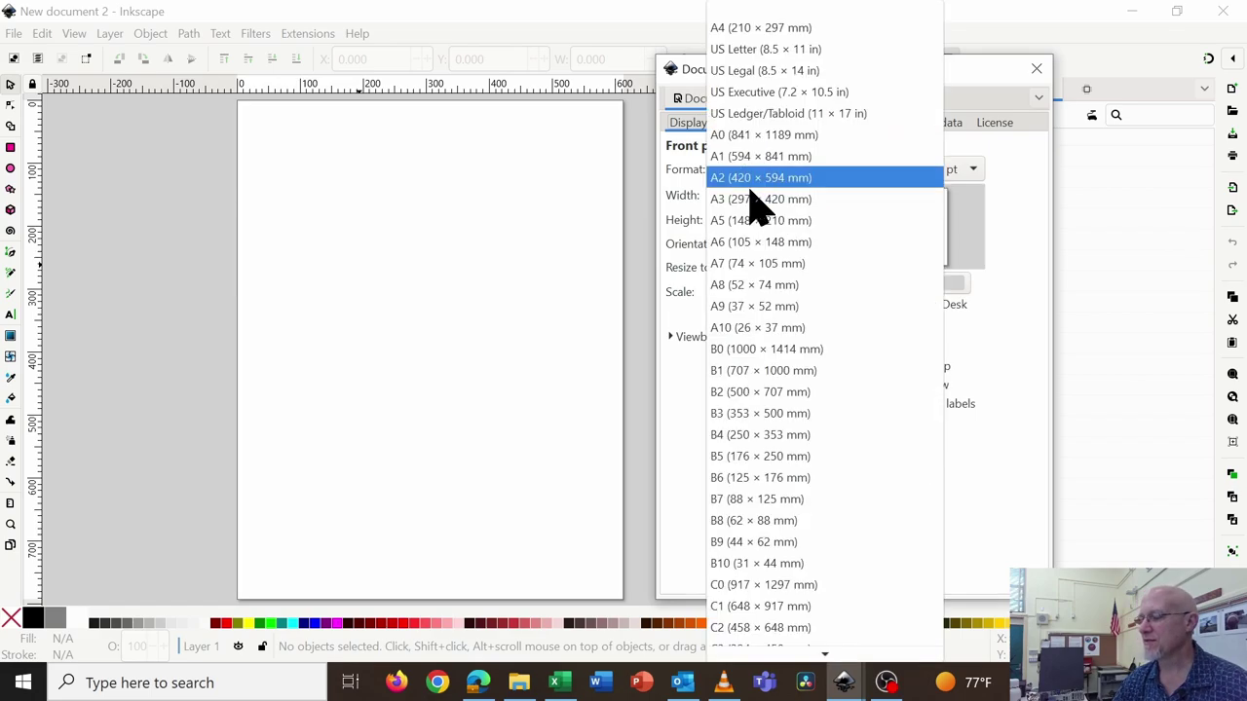
scroll(779, 278, "down", 10)
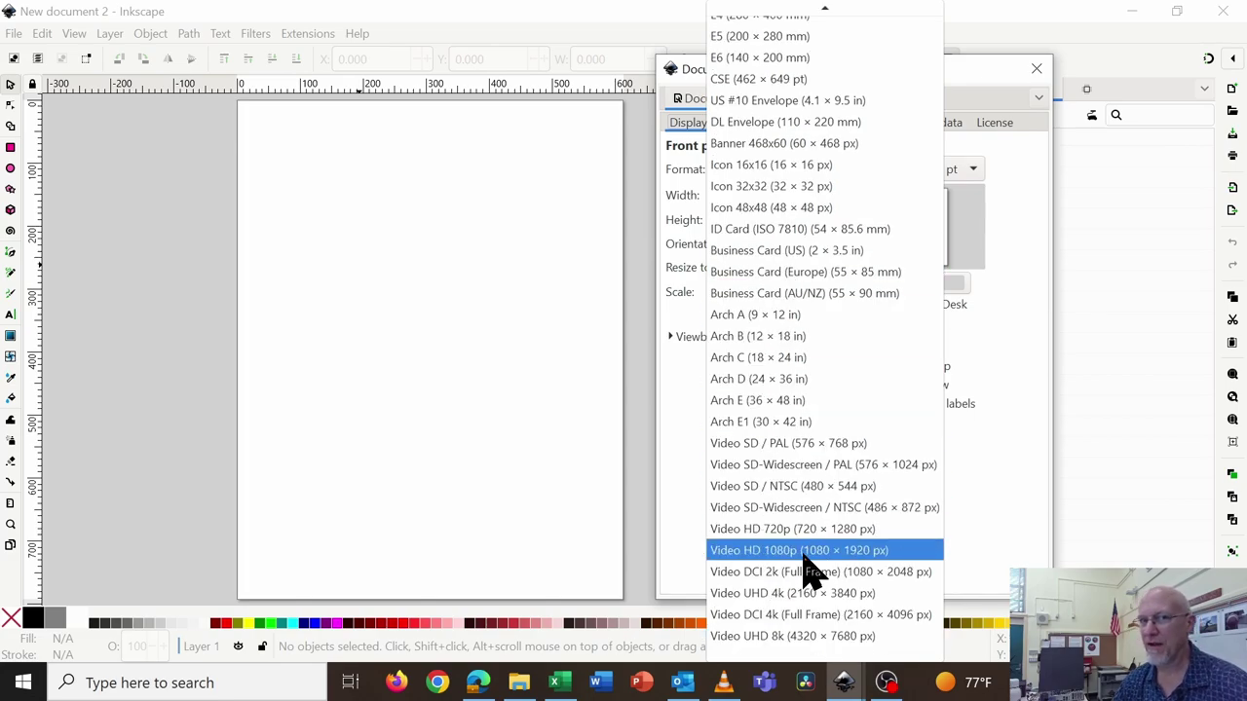
left_click(806, 553)
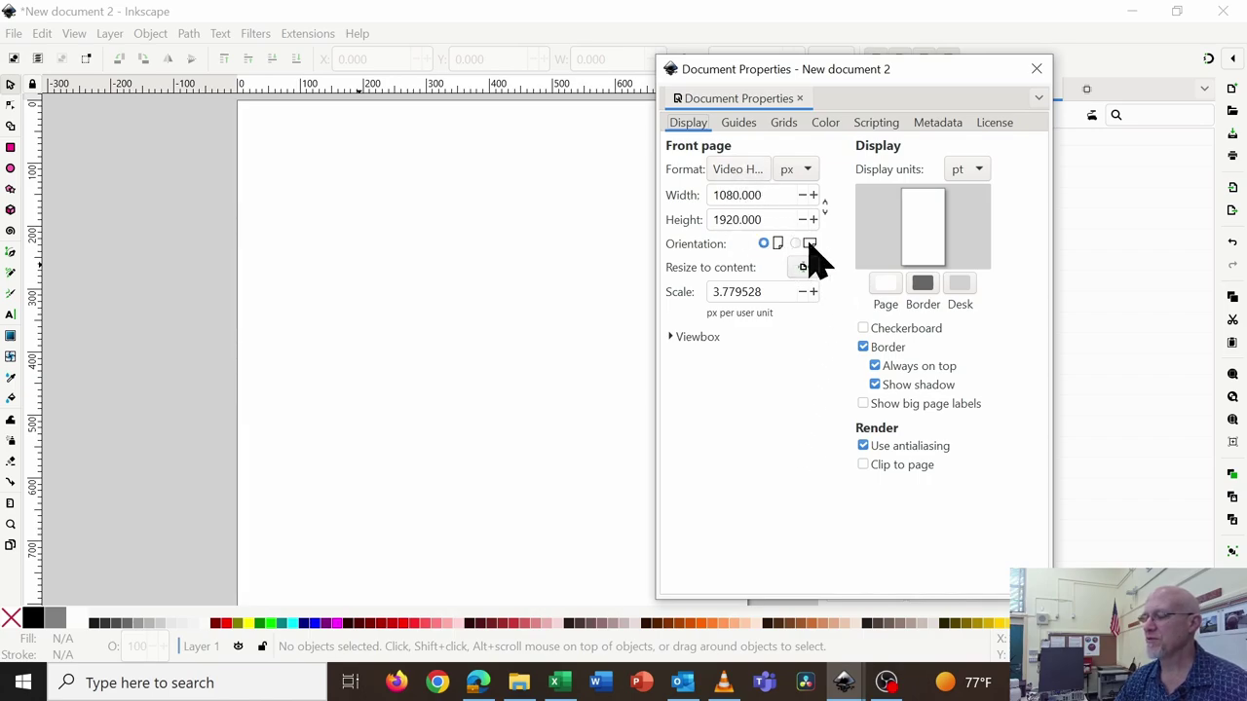
left_click(795, 244)
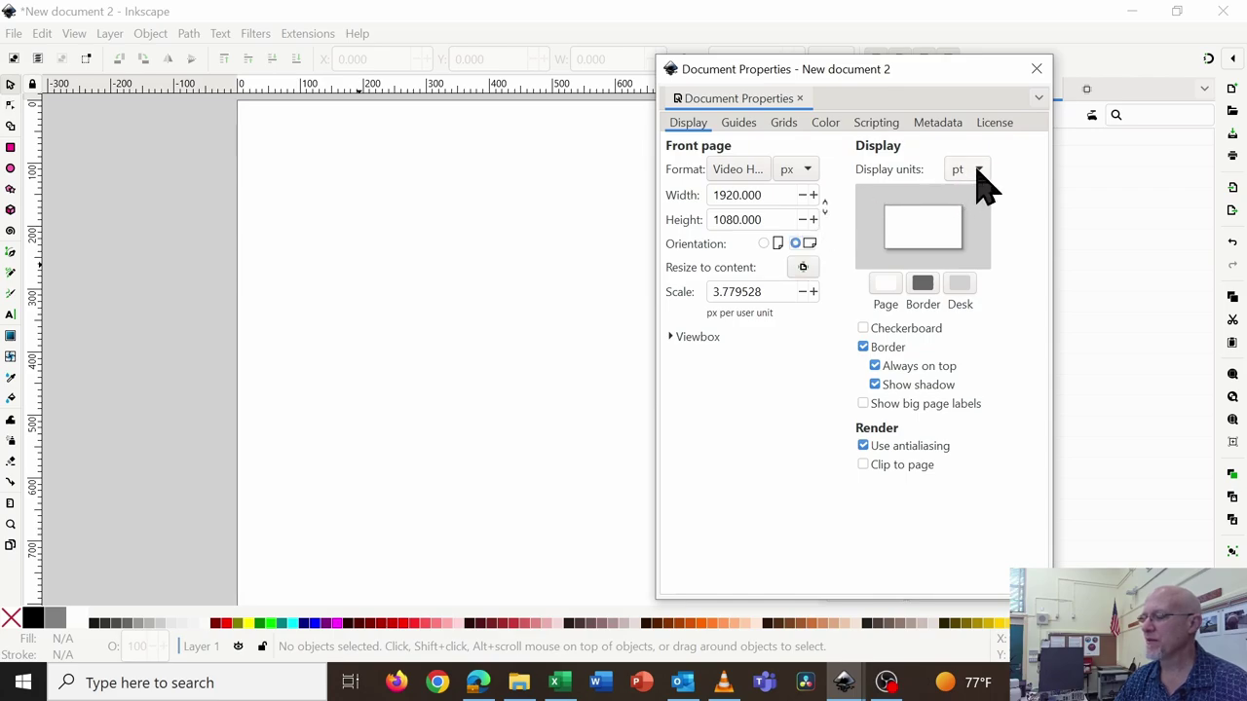
left_click(978, 170)
left_click(960, 259)
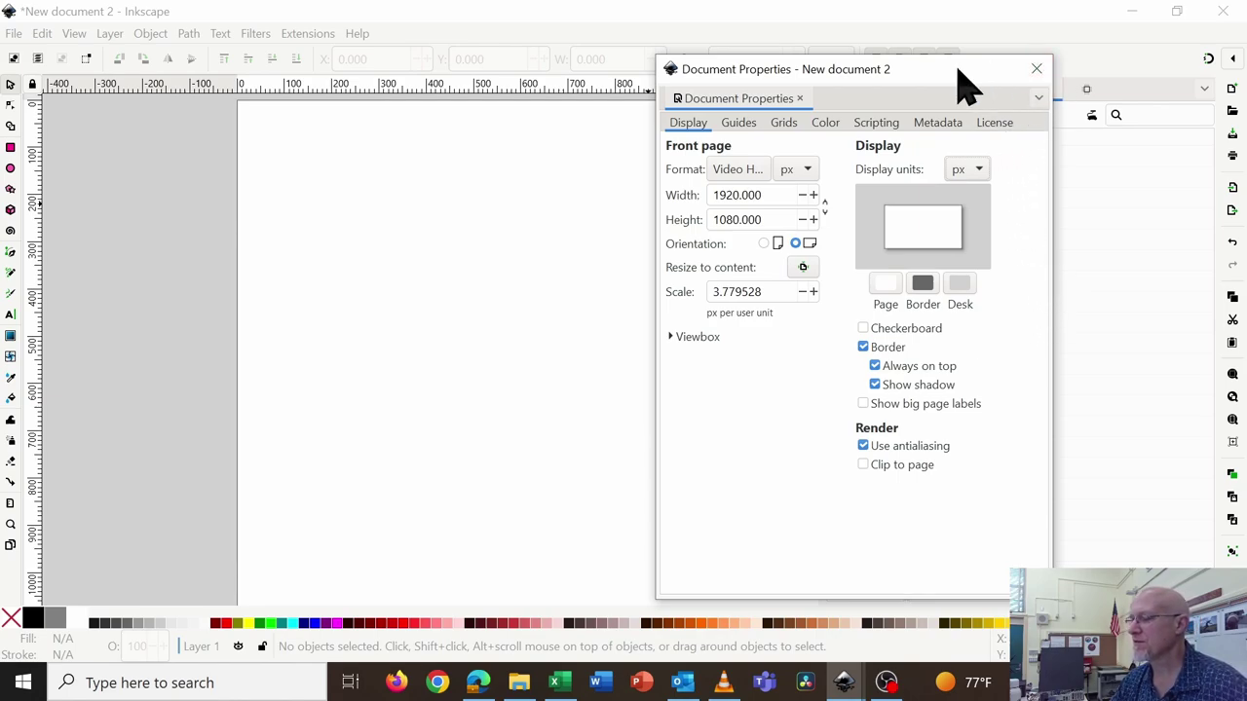
left_click_drag(916, 83, 847, 89)
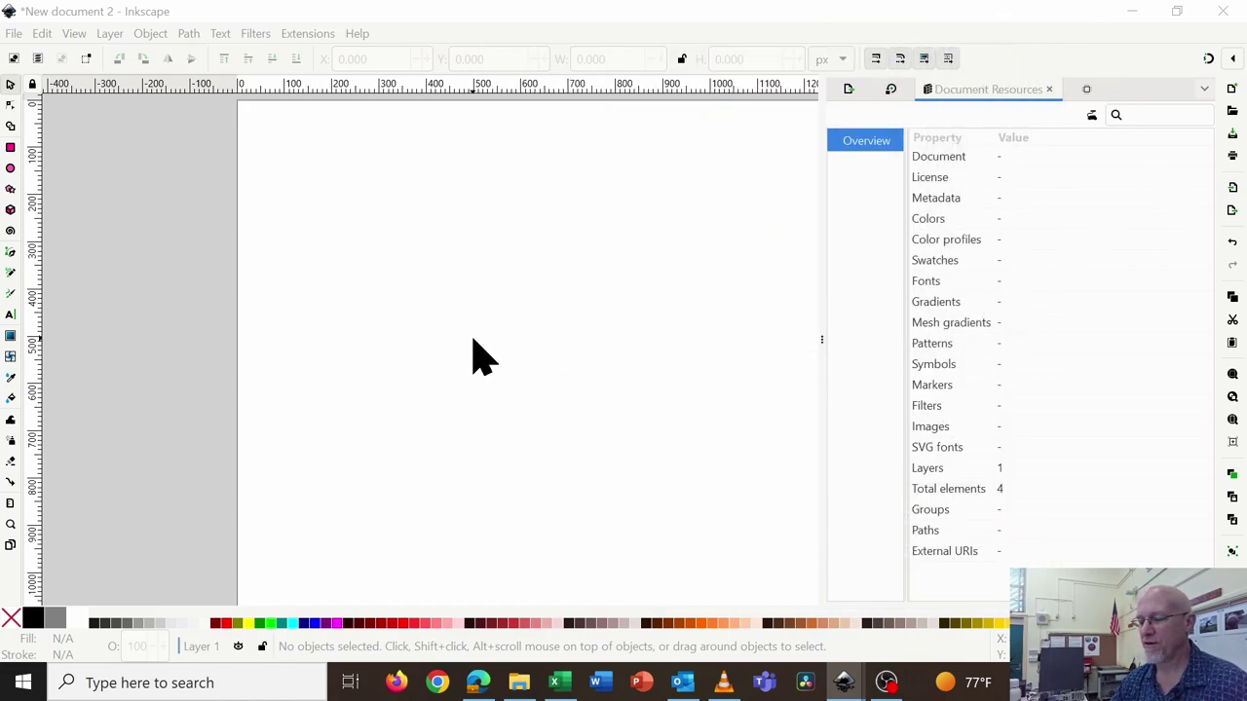
Zoom so the whole 1920 × 1080 landscape page fits the window.
left_click(473, 340)
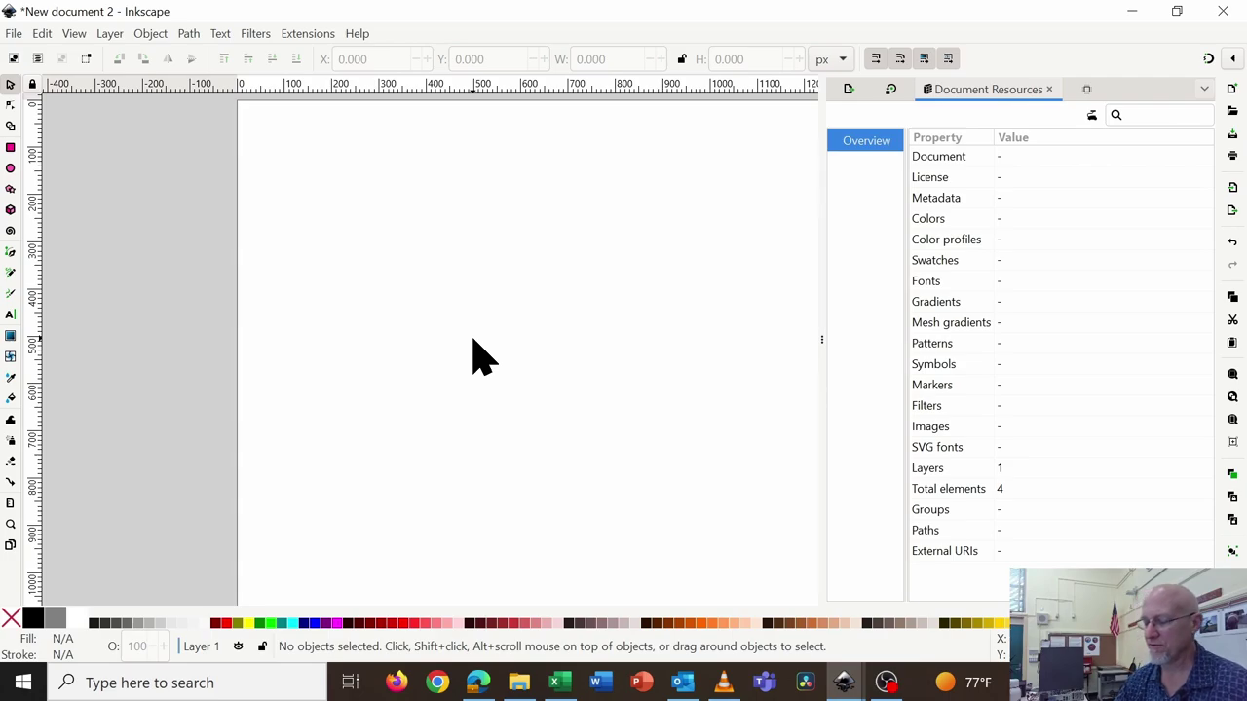
key("5")
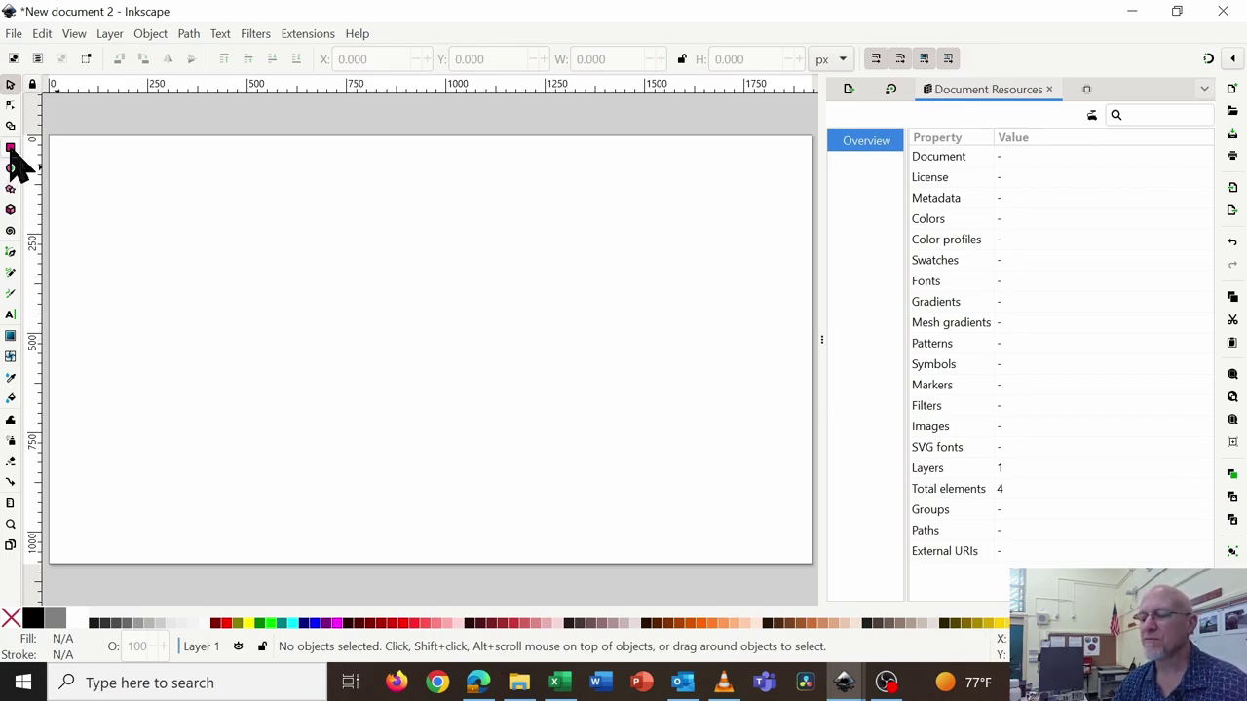
Draw a large rectangle across most of the page and fill it with blue #0044AA.
left_click(10, 149)
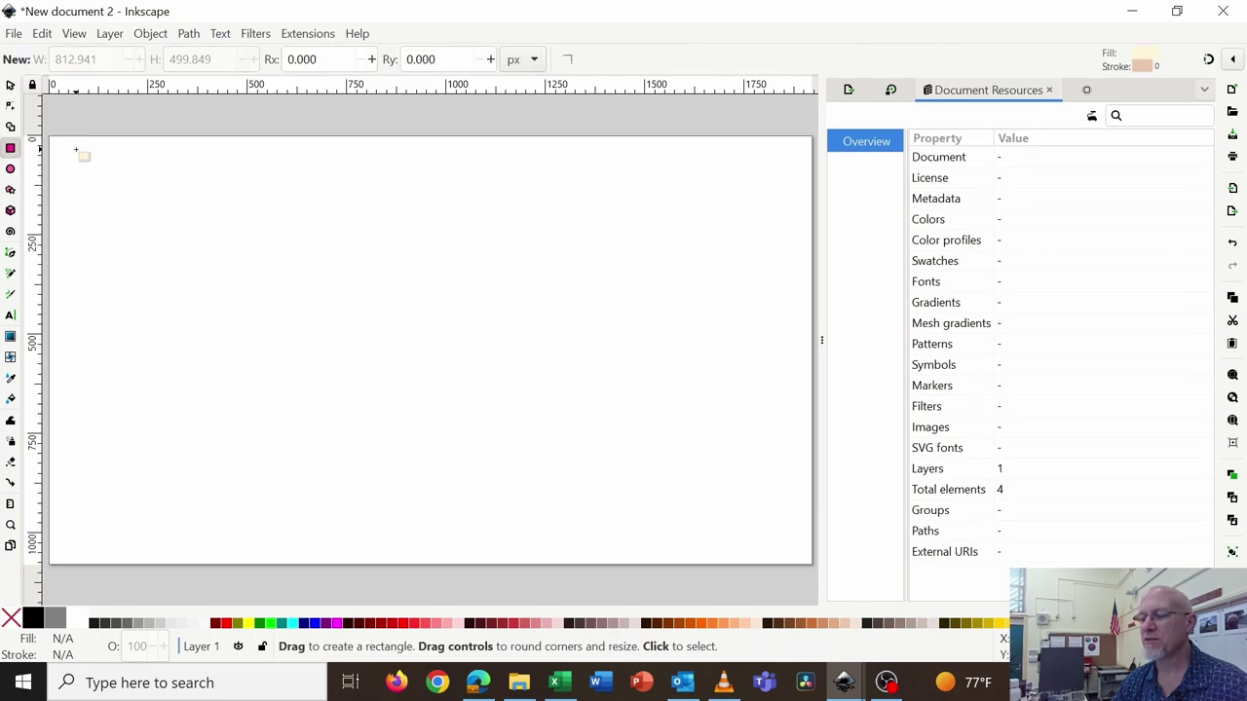
left_click_drag(76, 151, 688, 485)
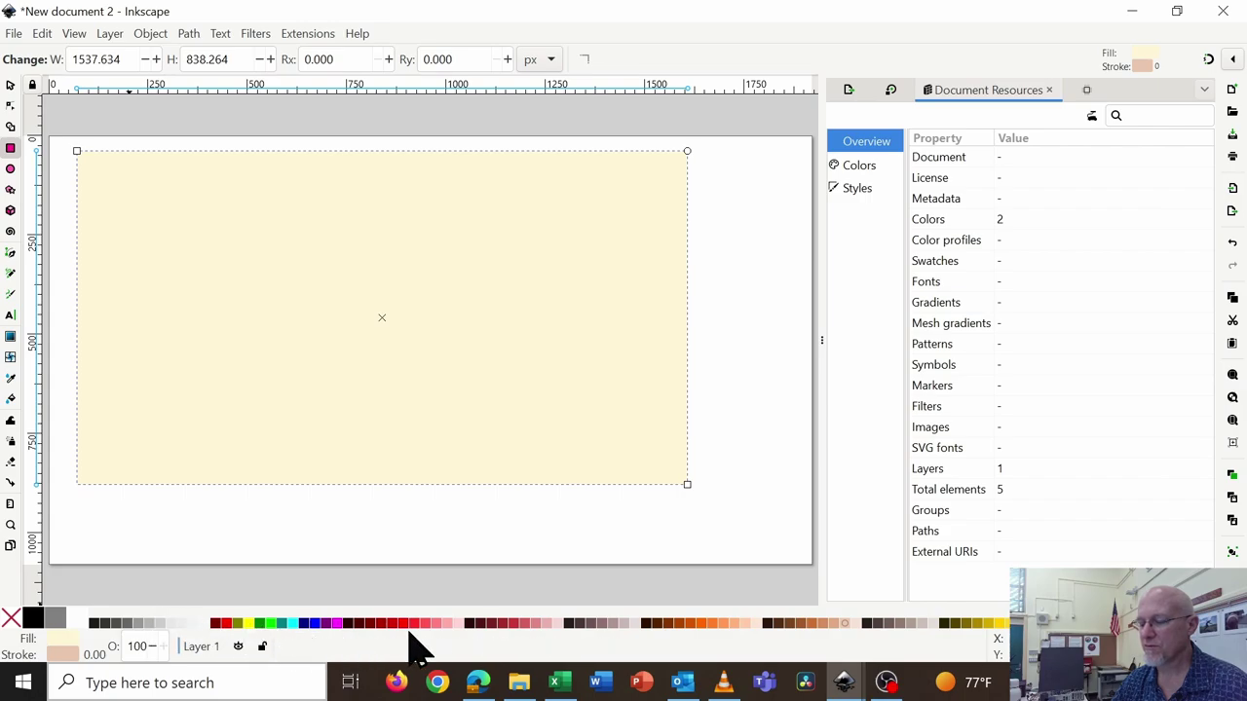
scroll(454, 634, "down", 3)
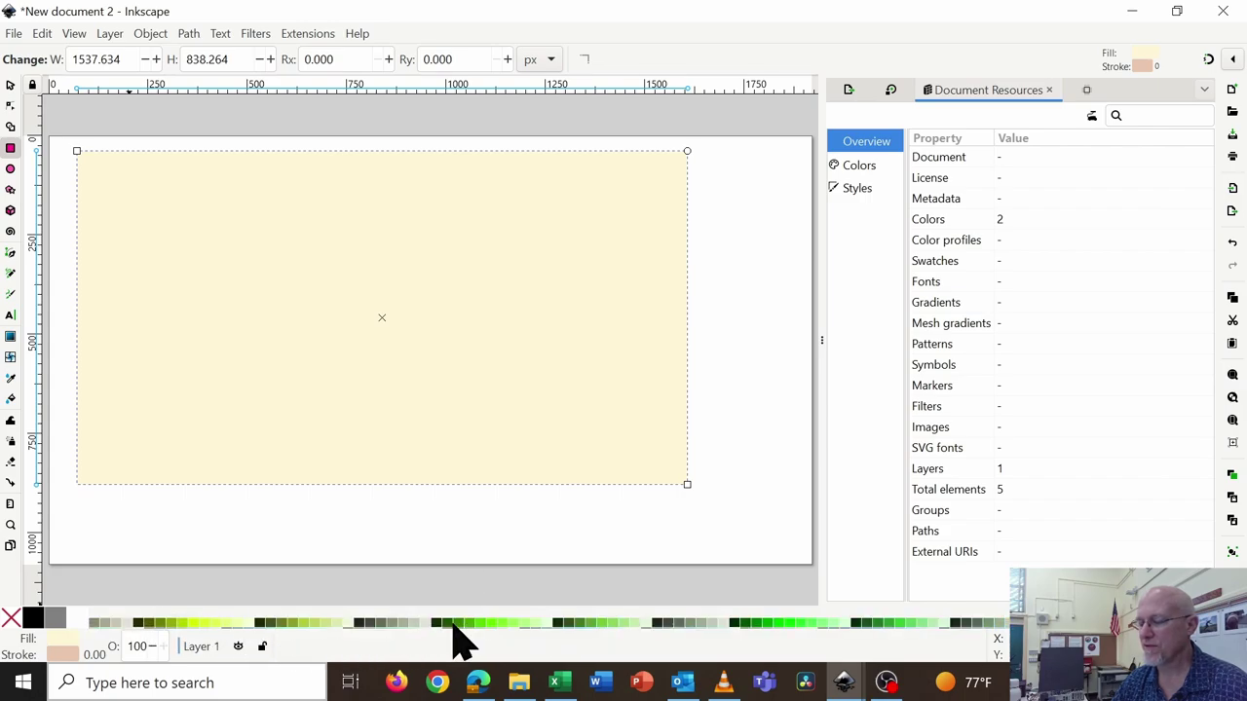
scroll(453, 626, "down", 3)
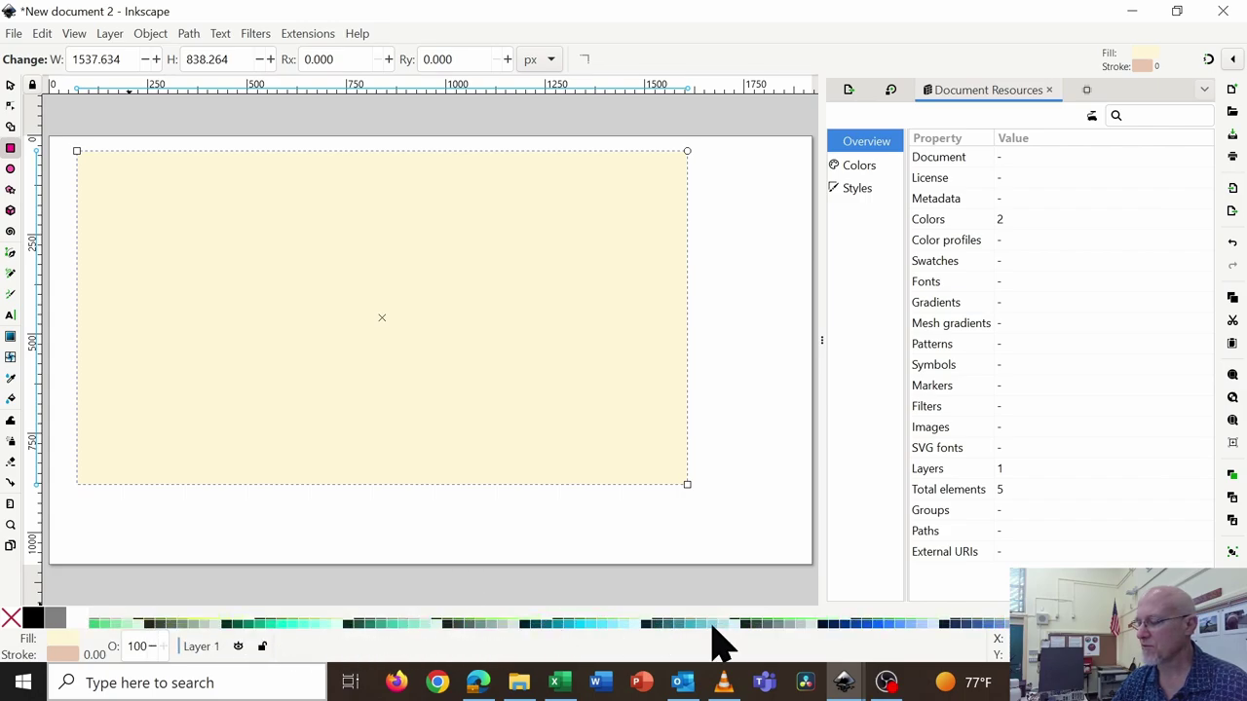
left_click(862, 626)
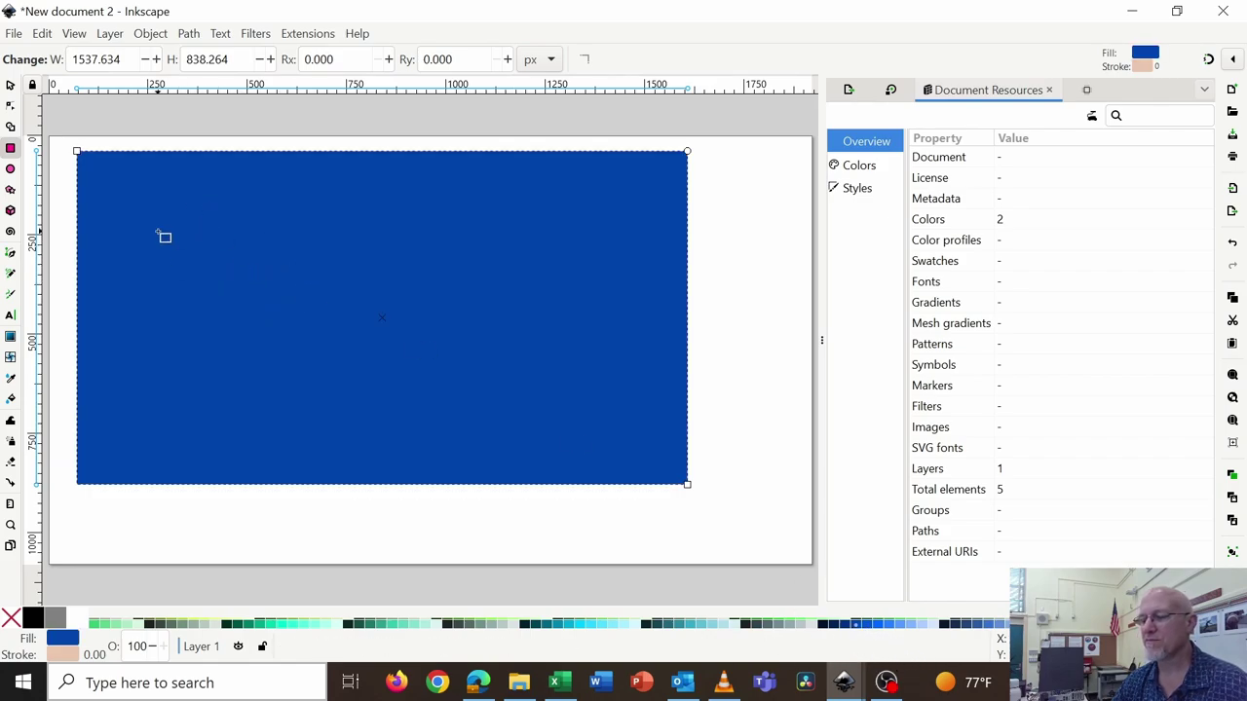
left_click(9, 86)
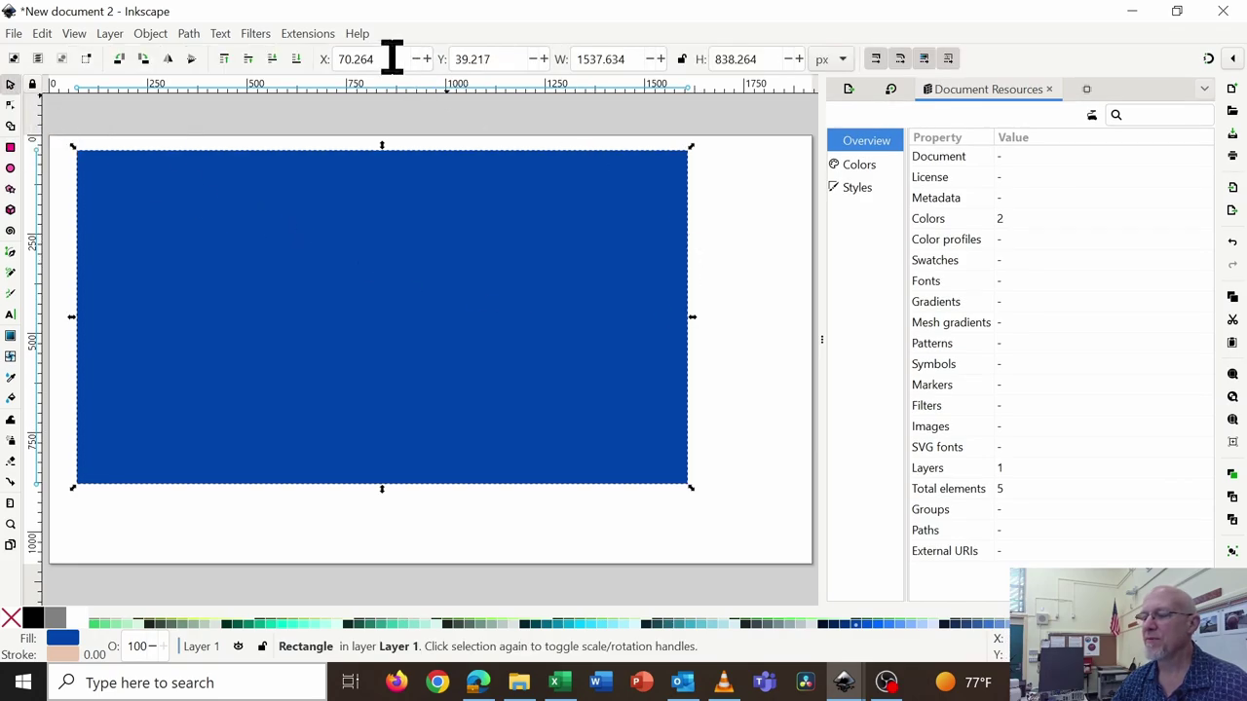
Place the blue rectangle at X 0, Y 0 and size it 1920 × 1080 px.
left_click_drag(389, 58, 271, 57)
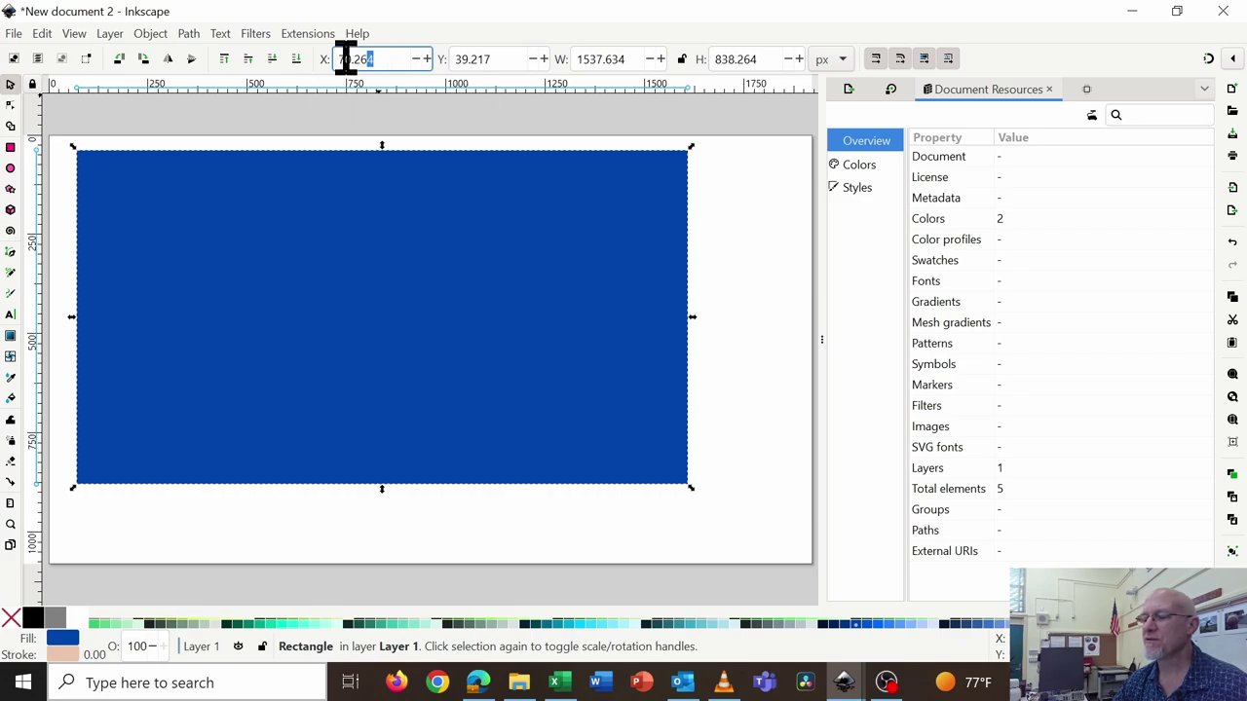
type("0")
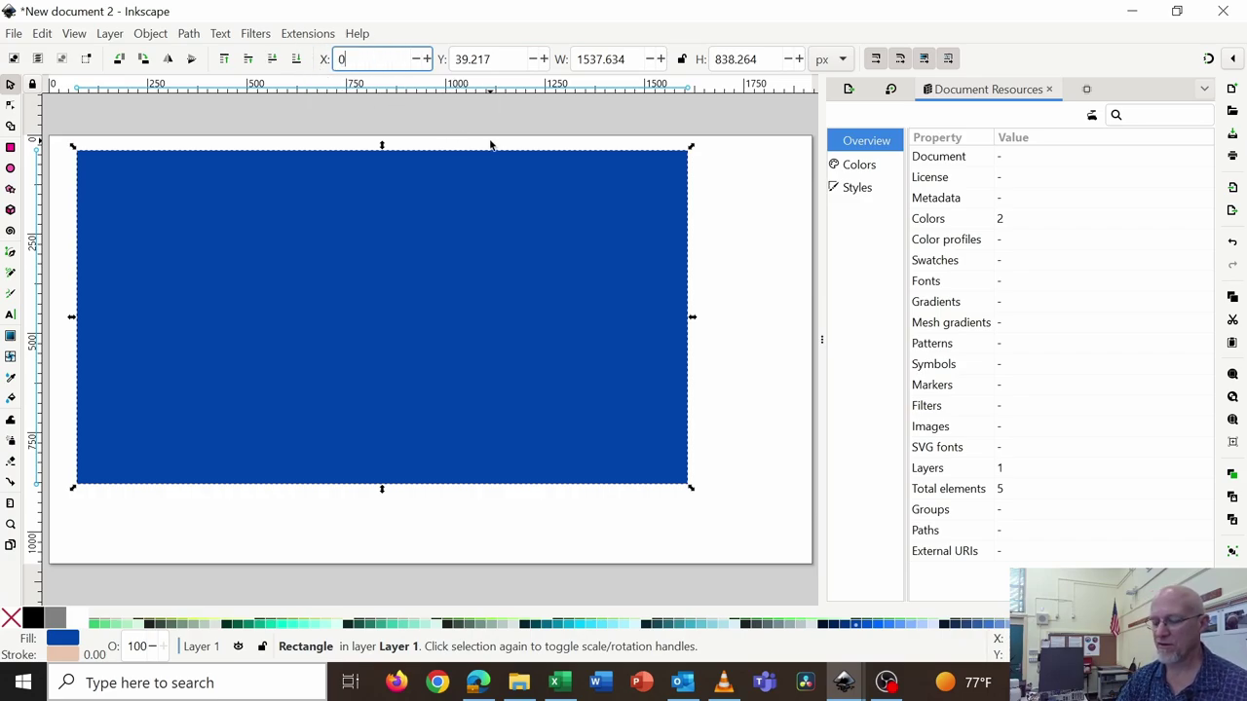
key("Tab")
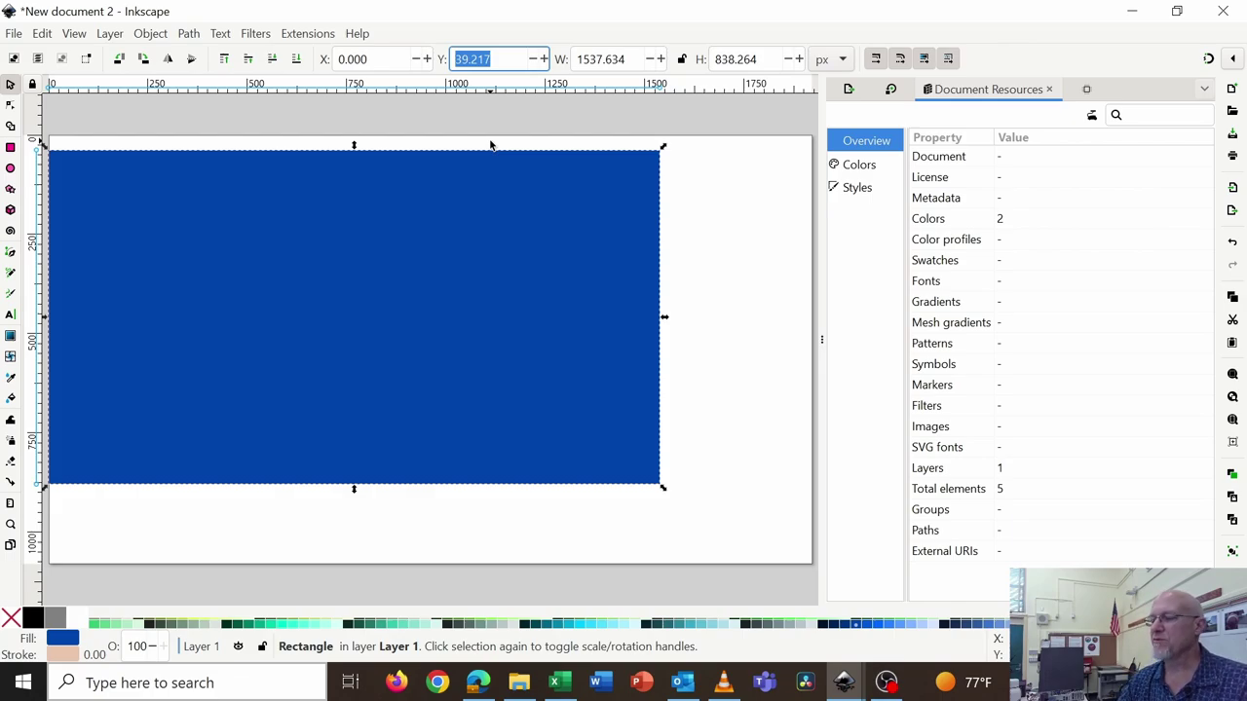
type("0")
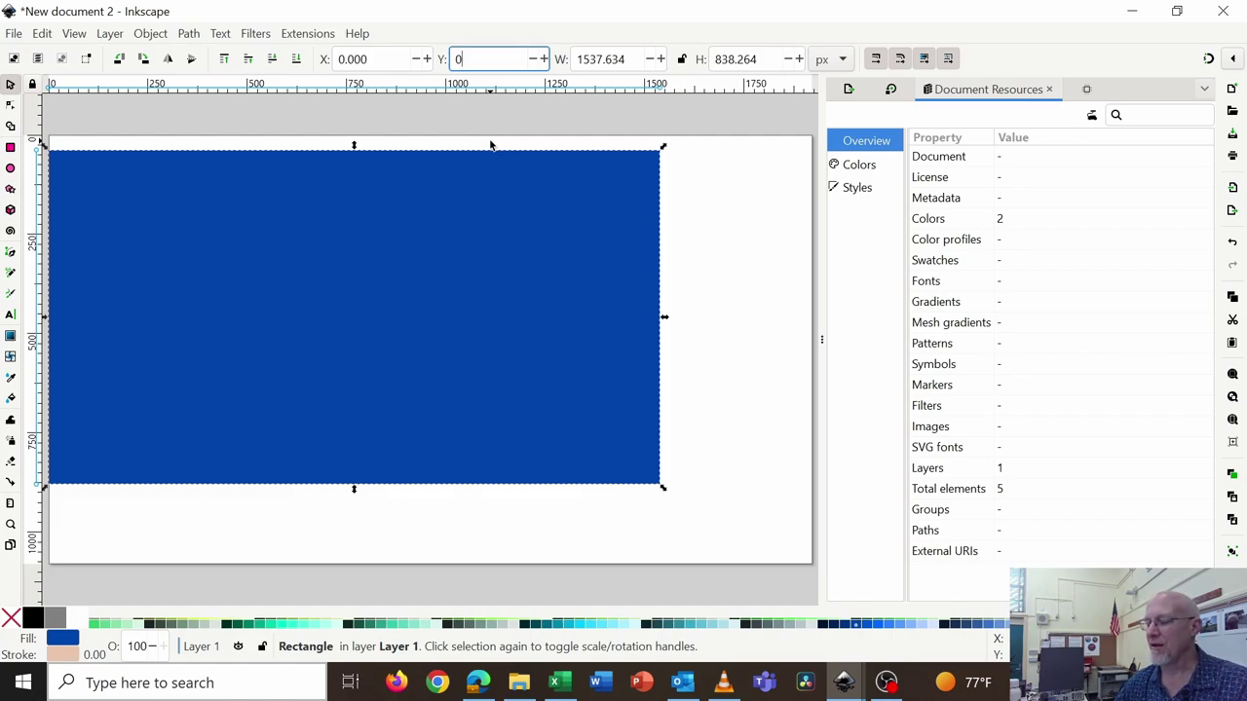
key("Tab")
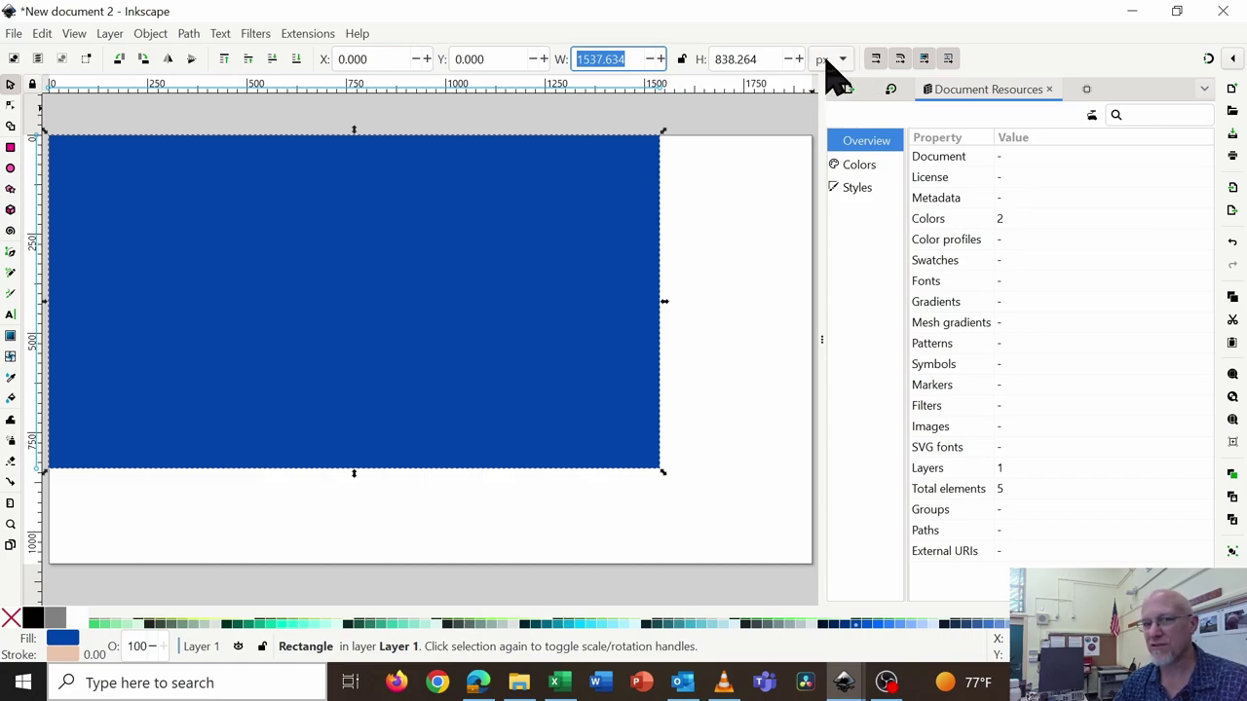
type("192")
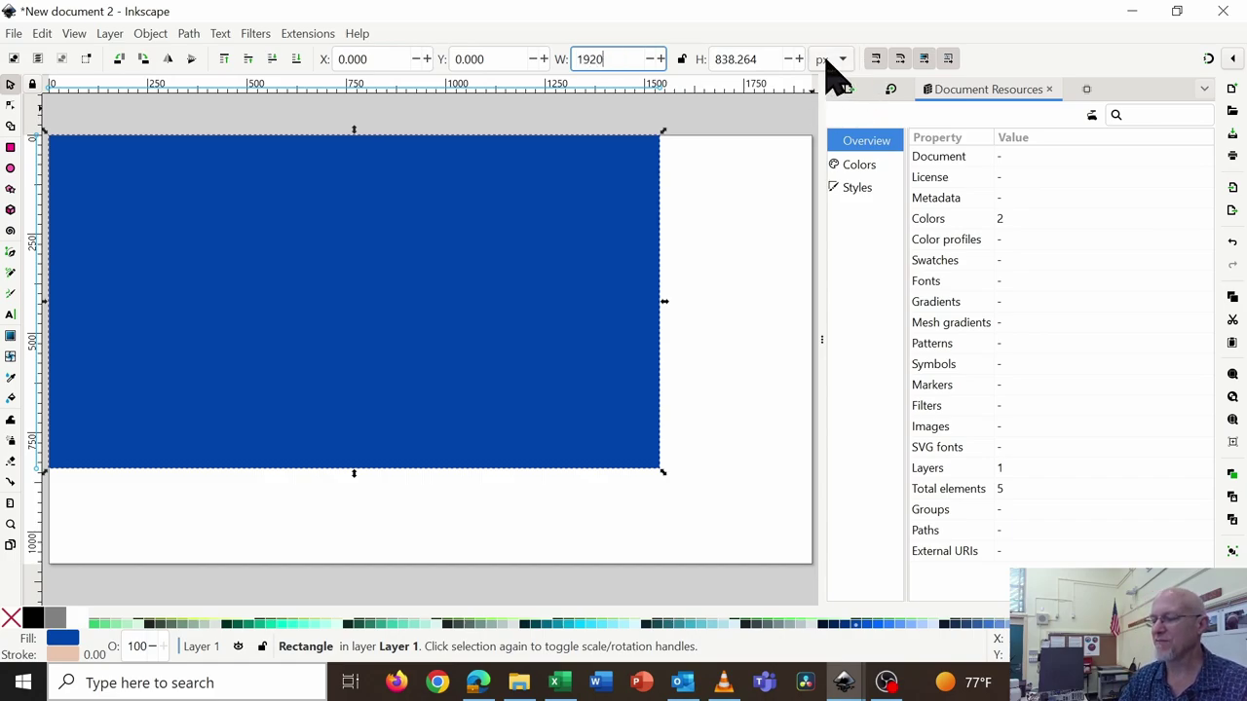
type("0")
key("Tab")
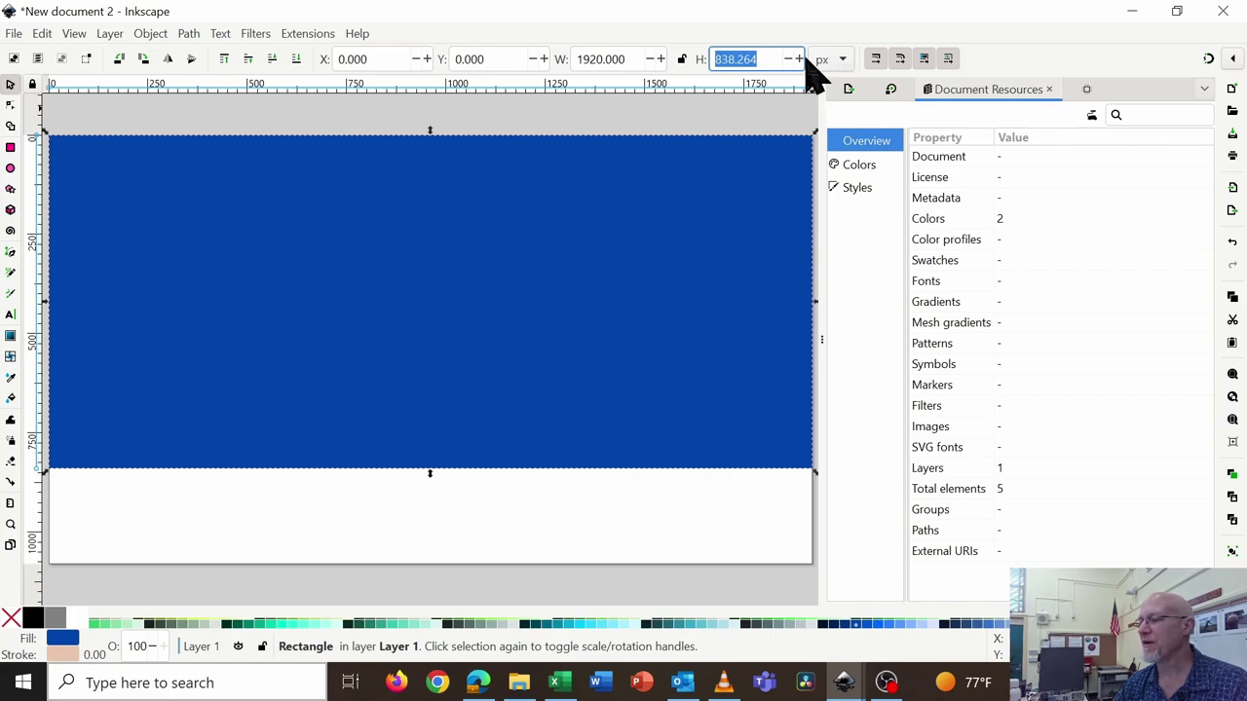
type("1080")
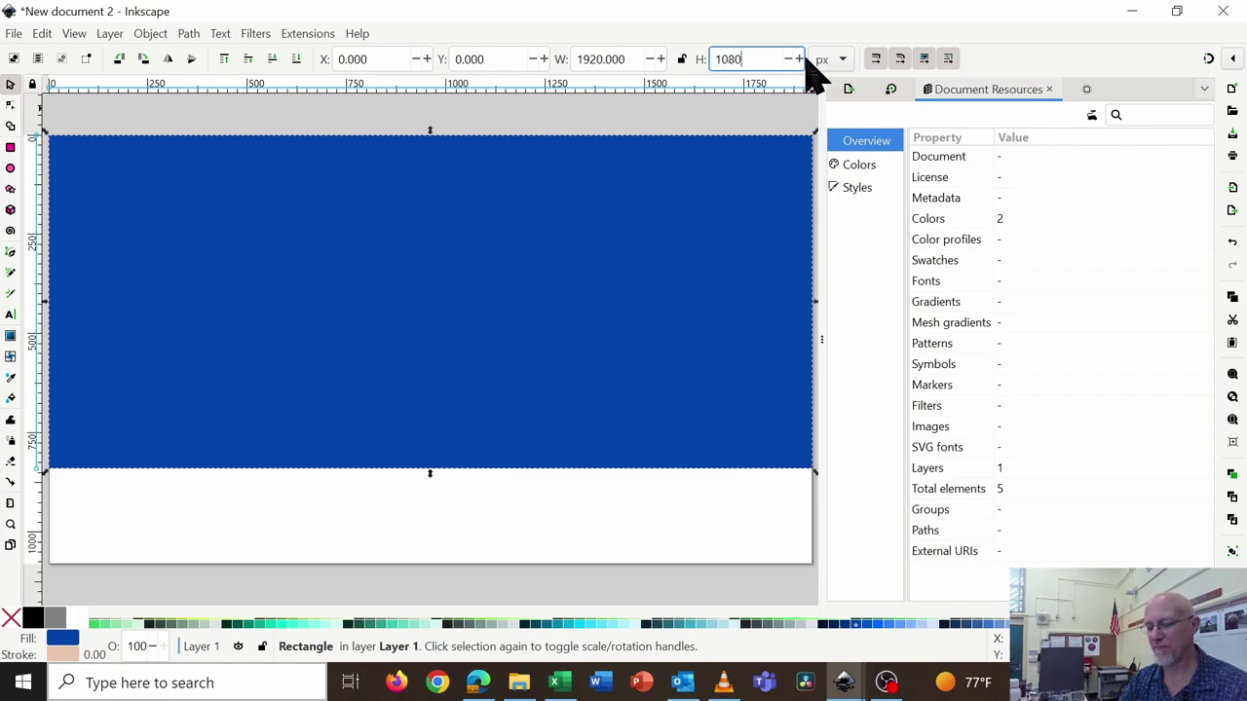
key("Return")
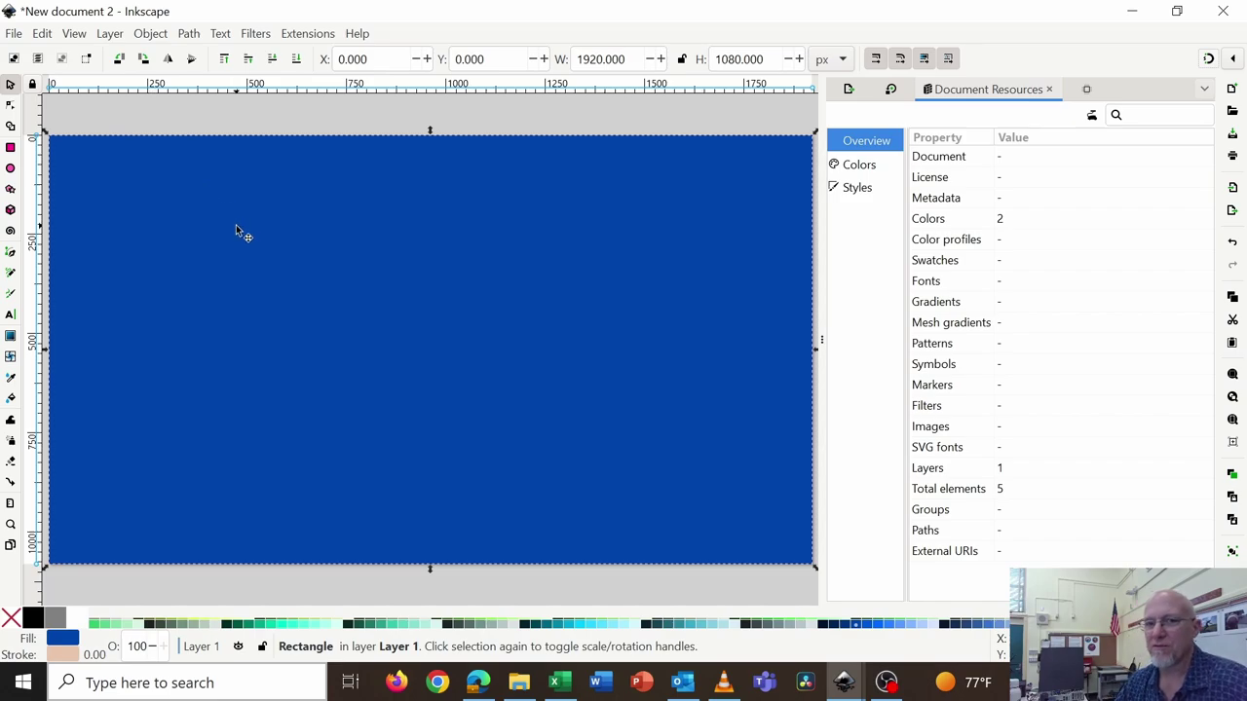
Move the rectangle aside, undo the move, and show Layers and Objects listing rect1 in Layer 1.
left_click_drag(316, 236, 230, 319)
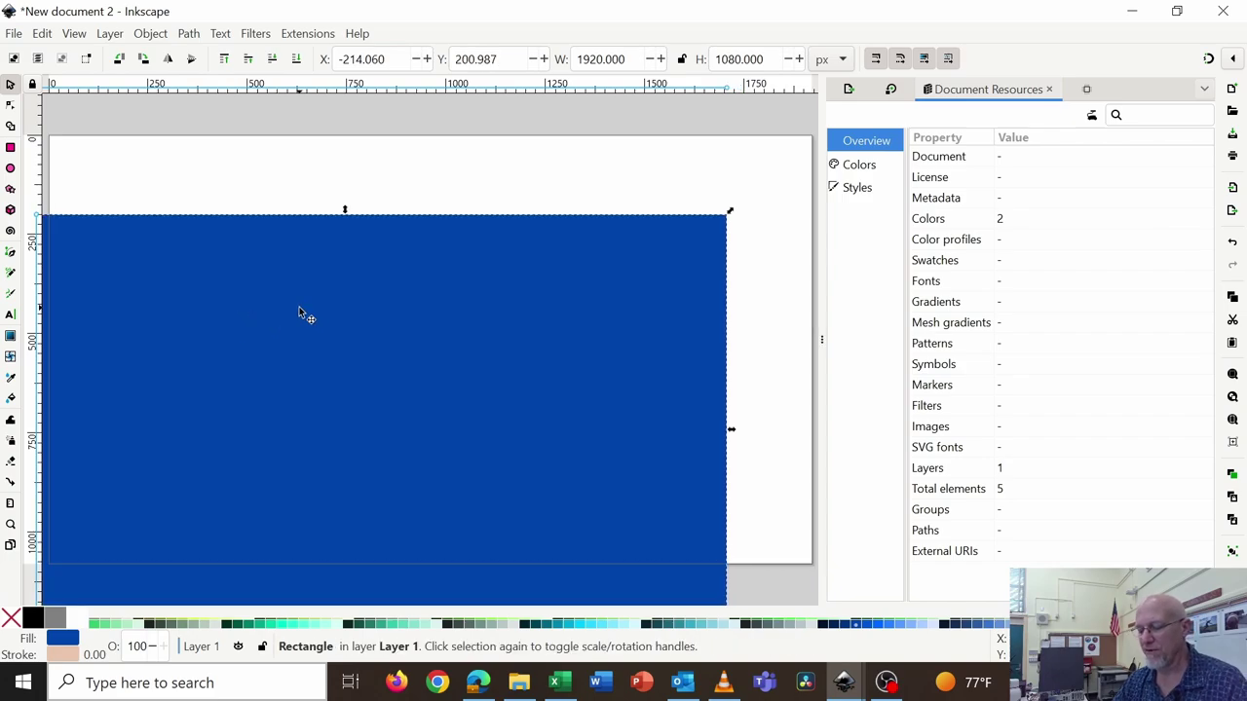
key("ctrl+z")
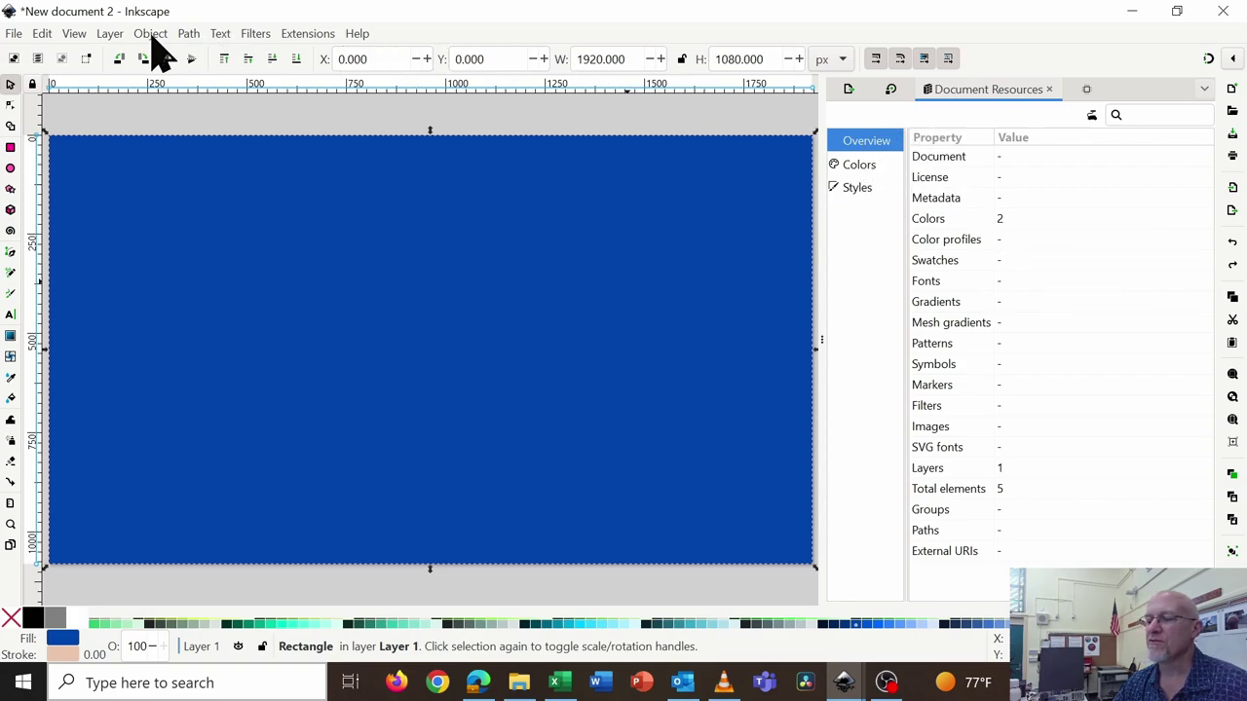
left_click(107, 39)
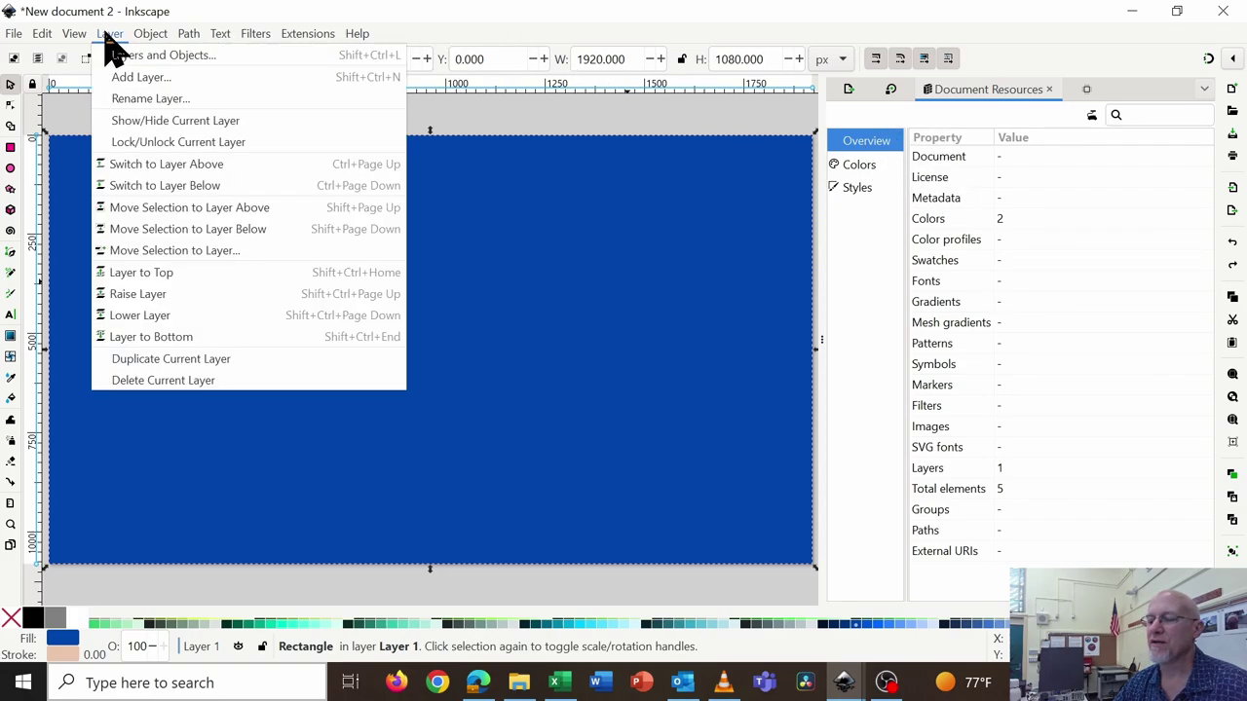
key("Escape")
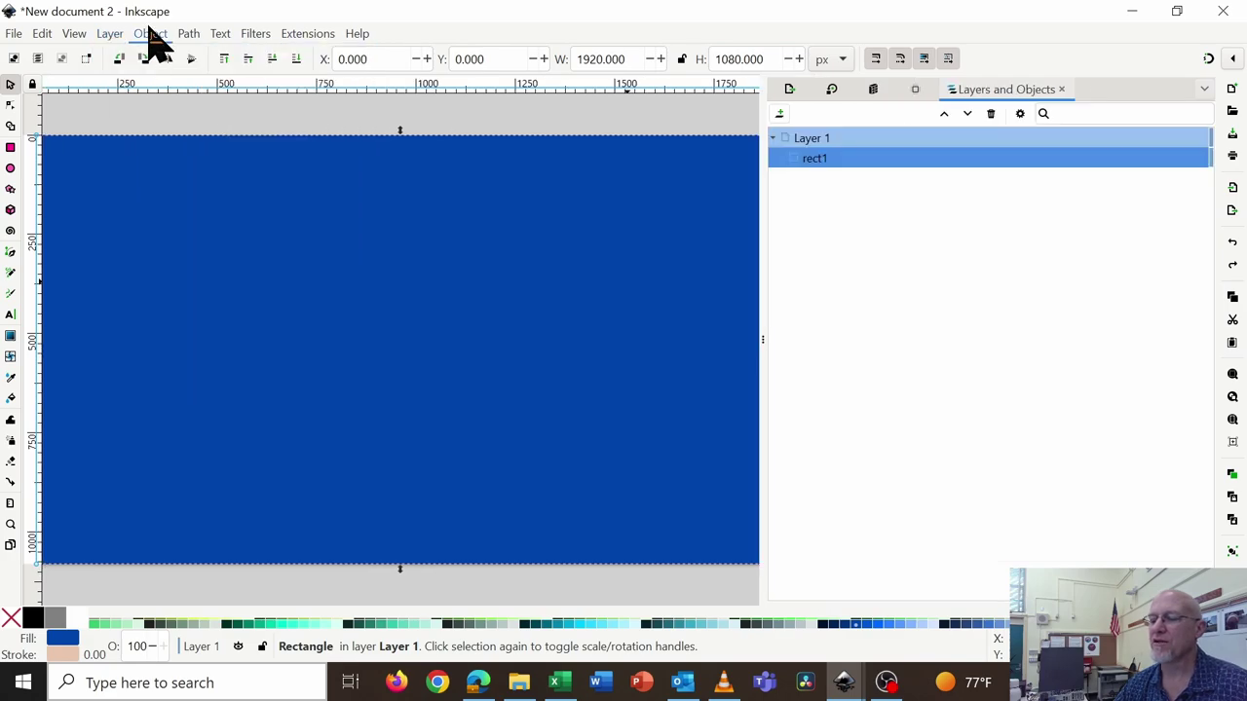
Lock rect1 in Layers and Objects, confirm it can't be recoloured, then fit the page in view.
left_click(151, 35)
left_click(156, 37)
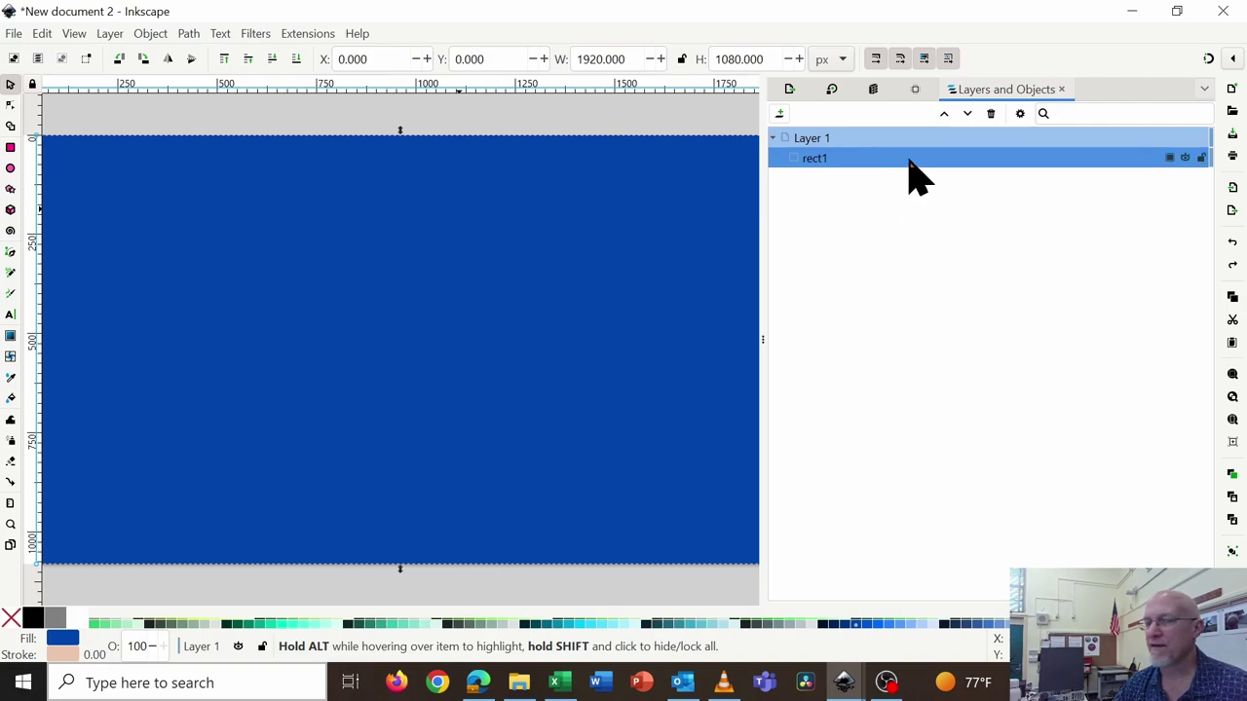
left_click(1201, 159)
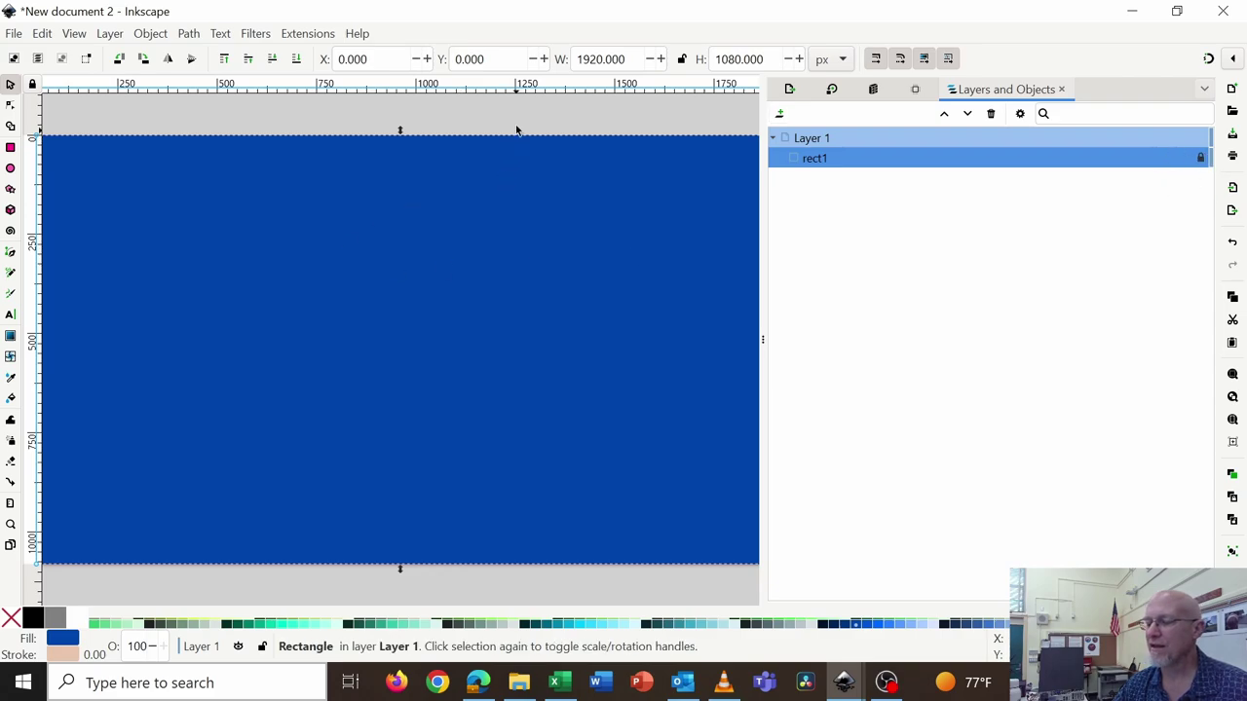
left_click(451, 251)
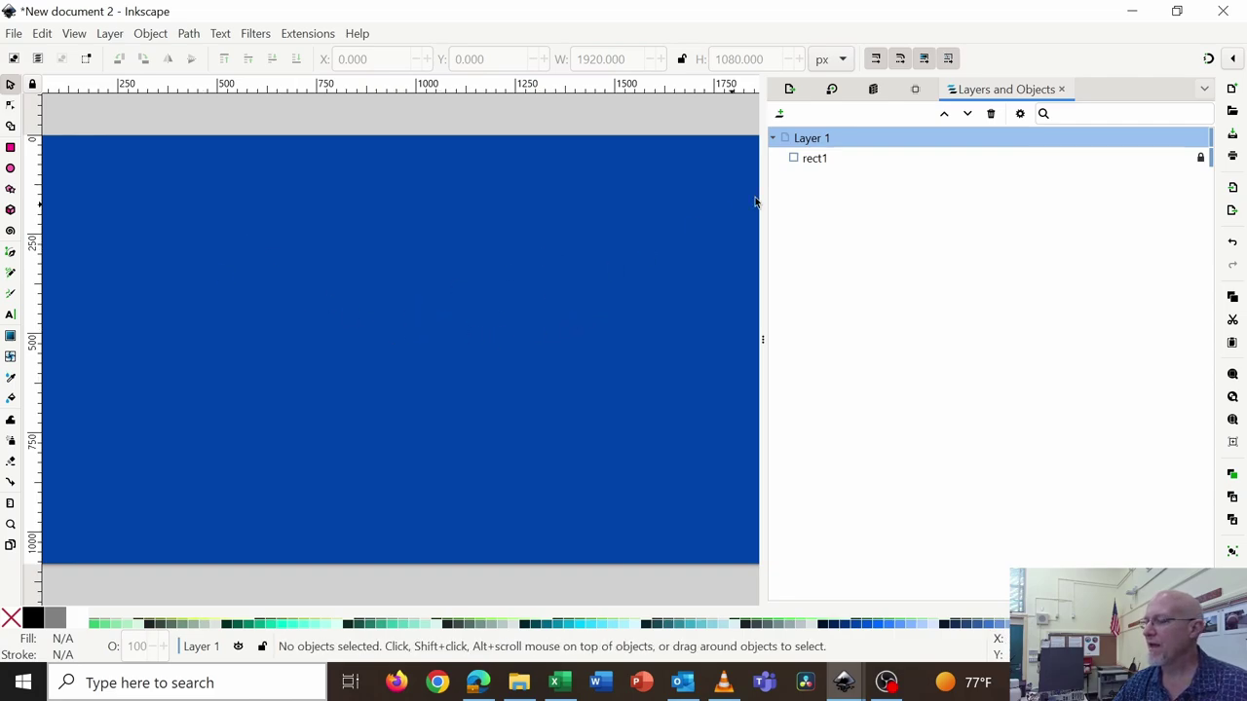
left_click(836, 162)
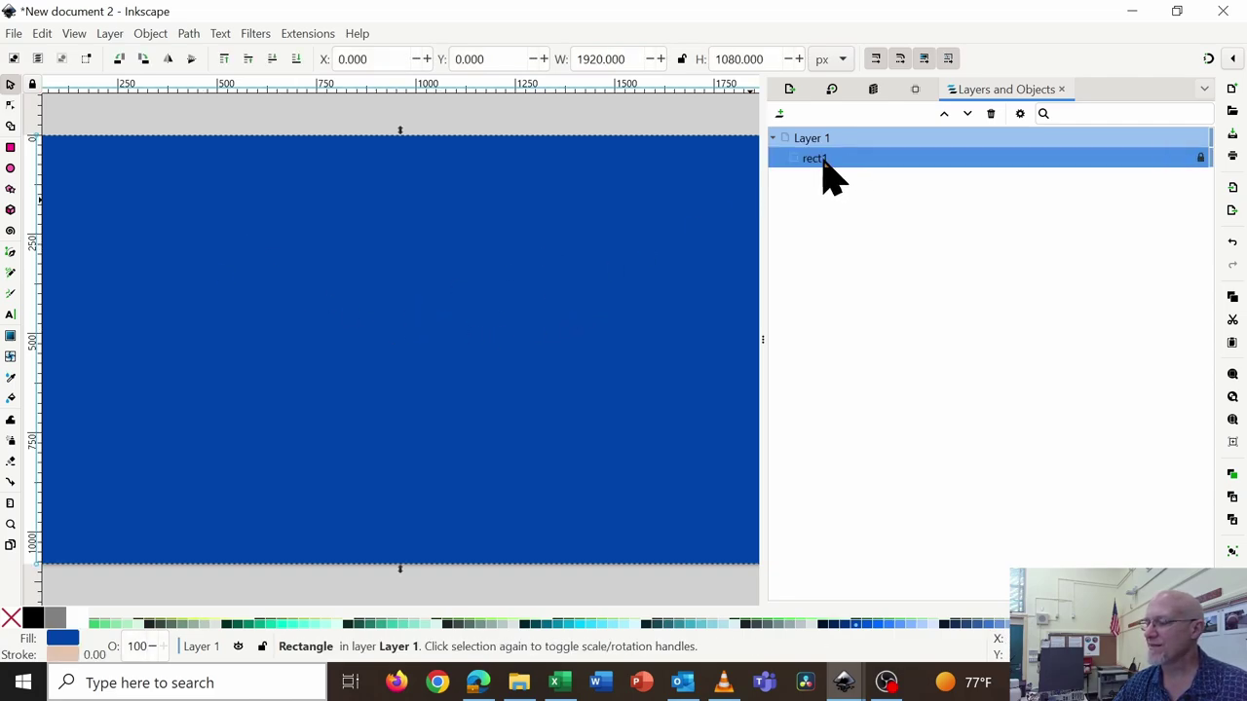
left_click(436, 624)
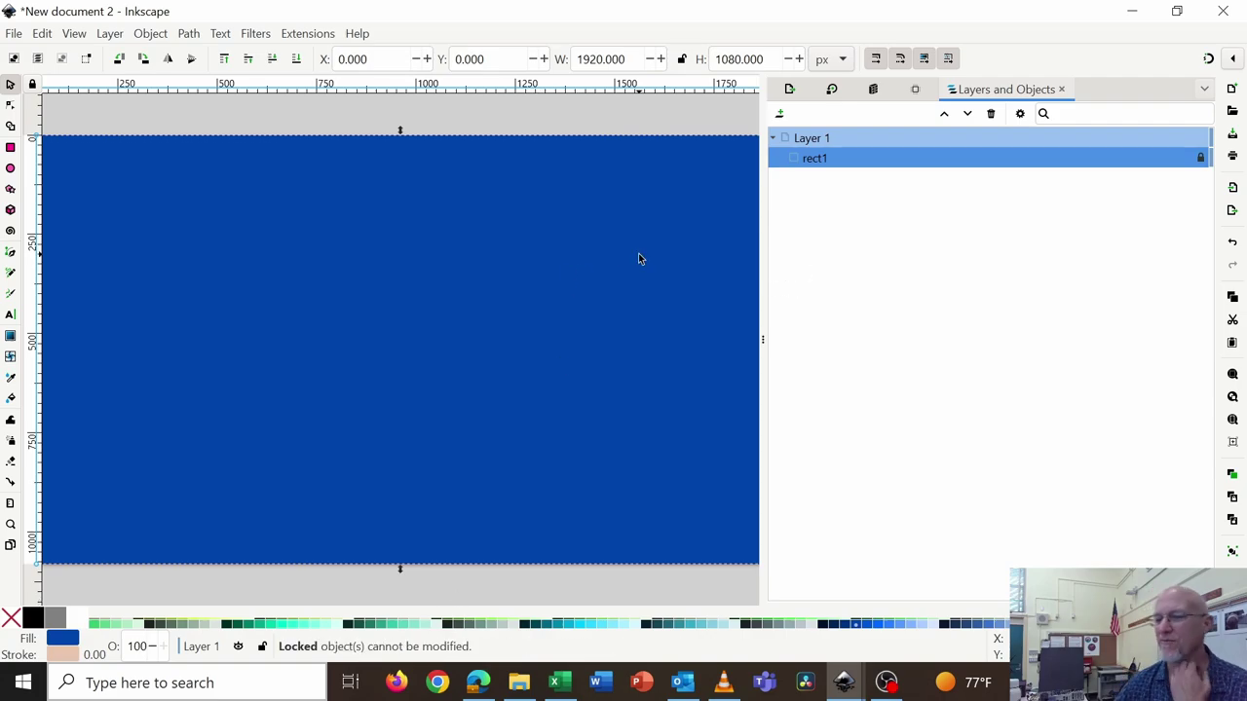
left_click(394, 394)
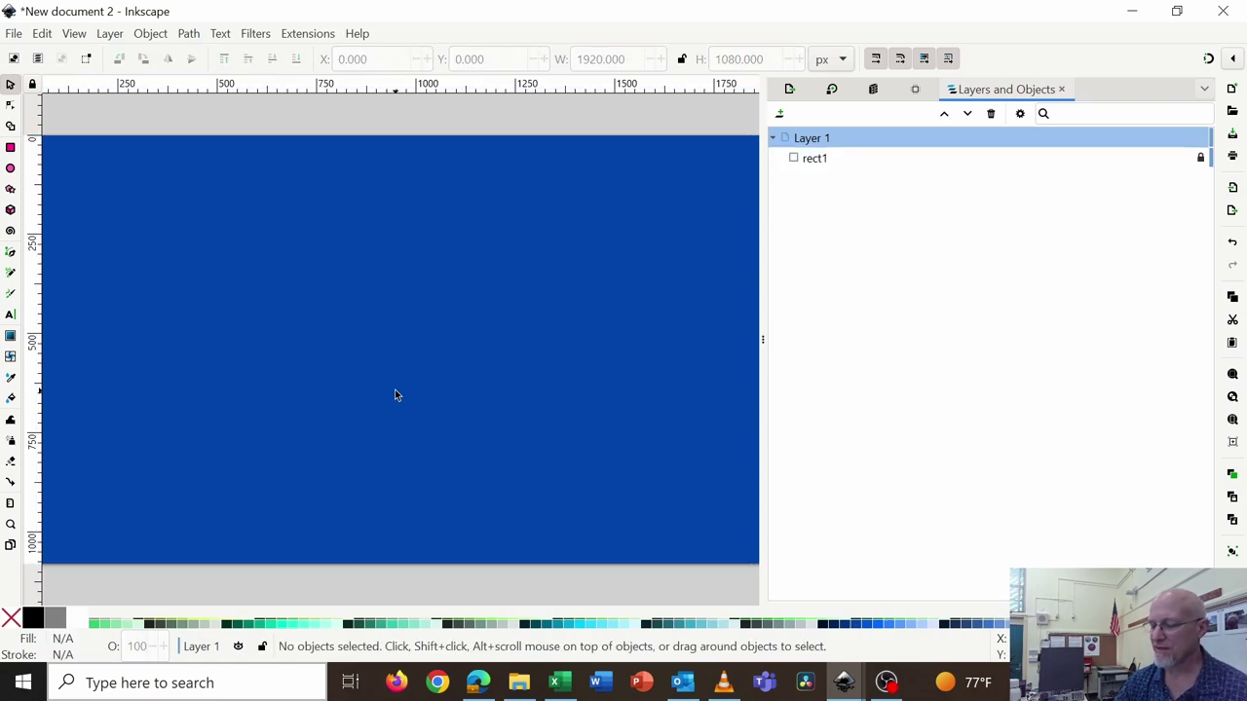
key("5")
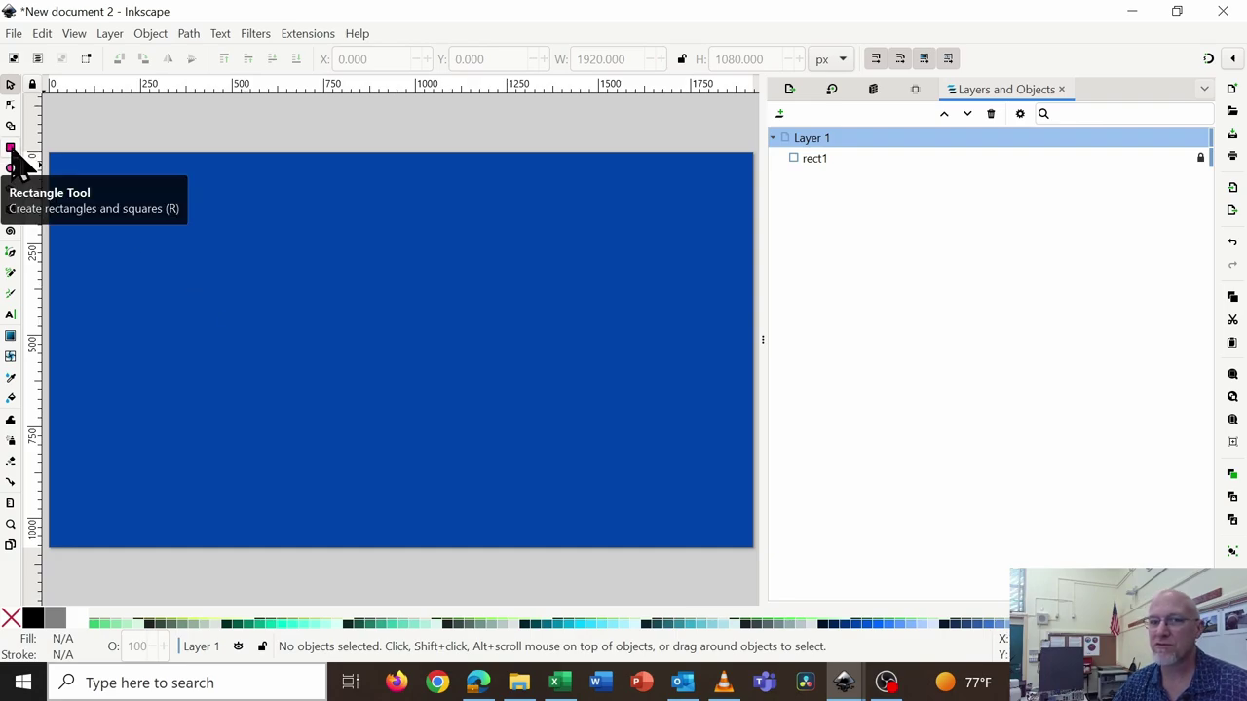
With #FFCC00 yellow fill, draw a centre rectangle, a small upper-left rectangle and a 377.269 px square.
left_click(11, 149)
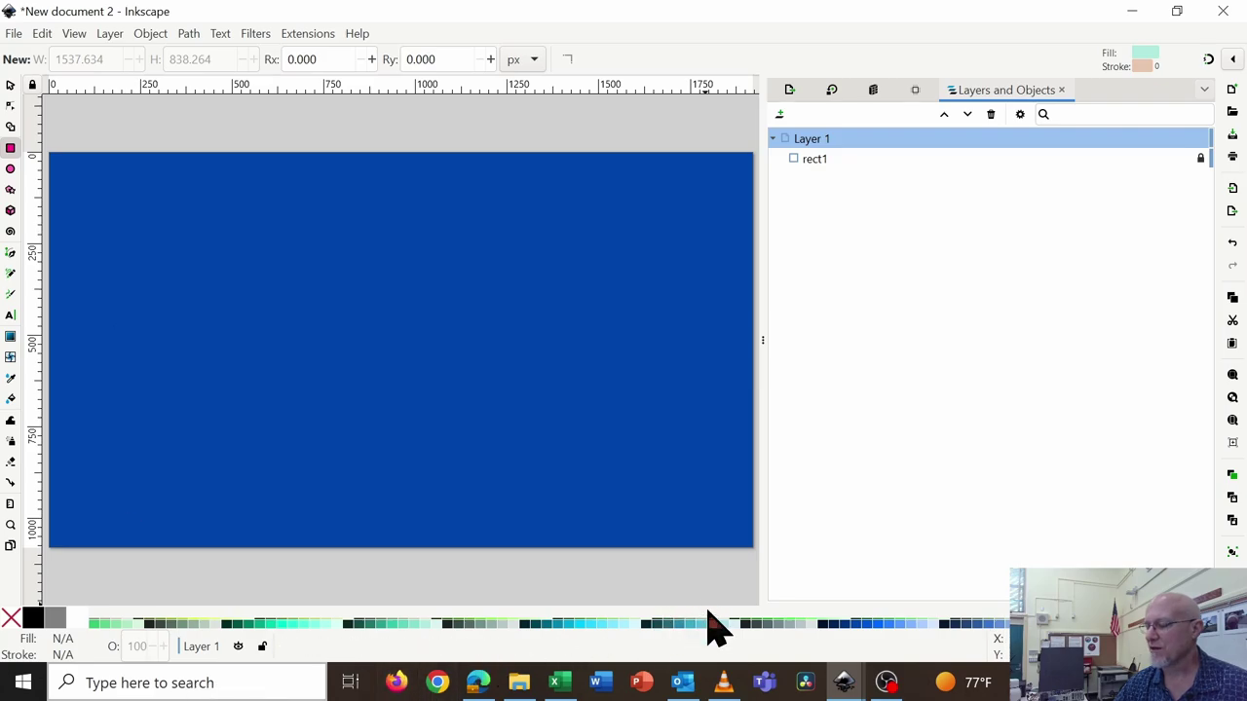
scroll(414, 624, "up", 2)
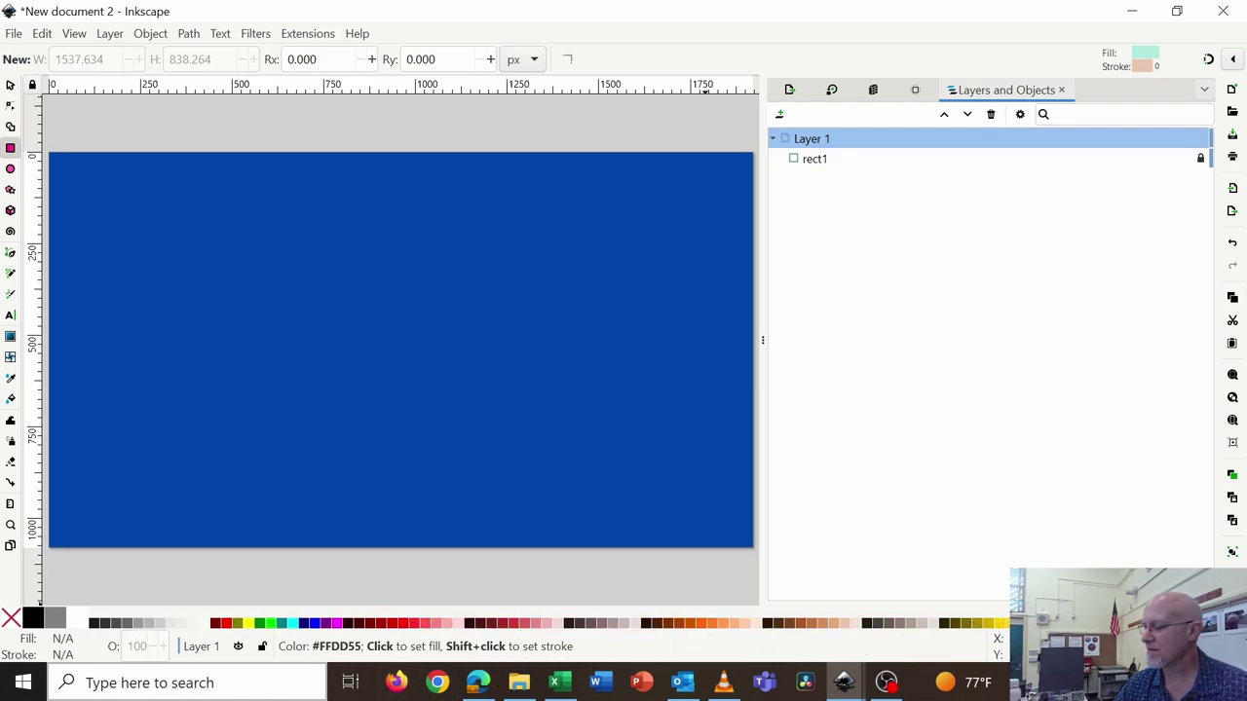
left_click(1017, 623)
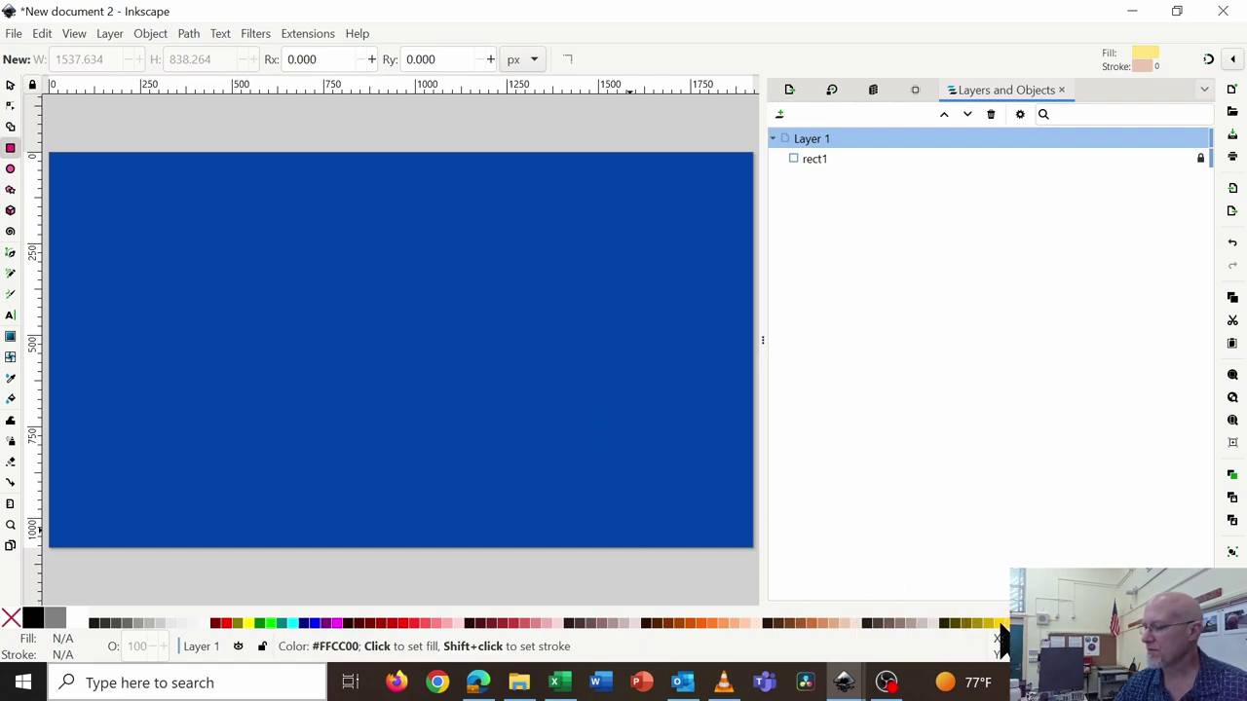
left_click(1002, 621)
left_click_drag(308, 257, 465, 365)
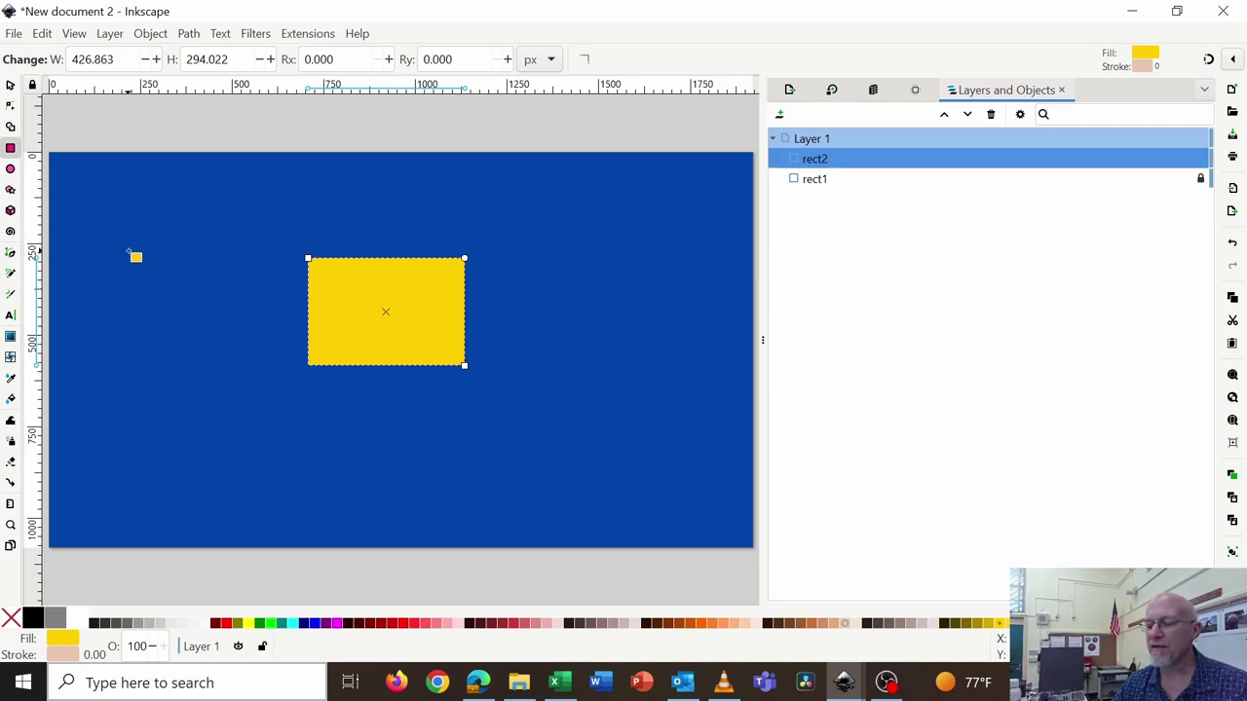
left_click_drag(129, 253, 223, 306)
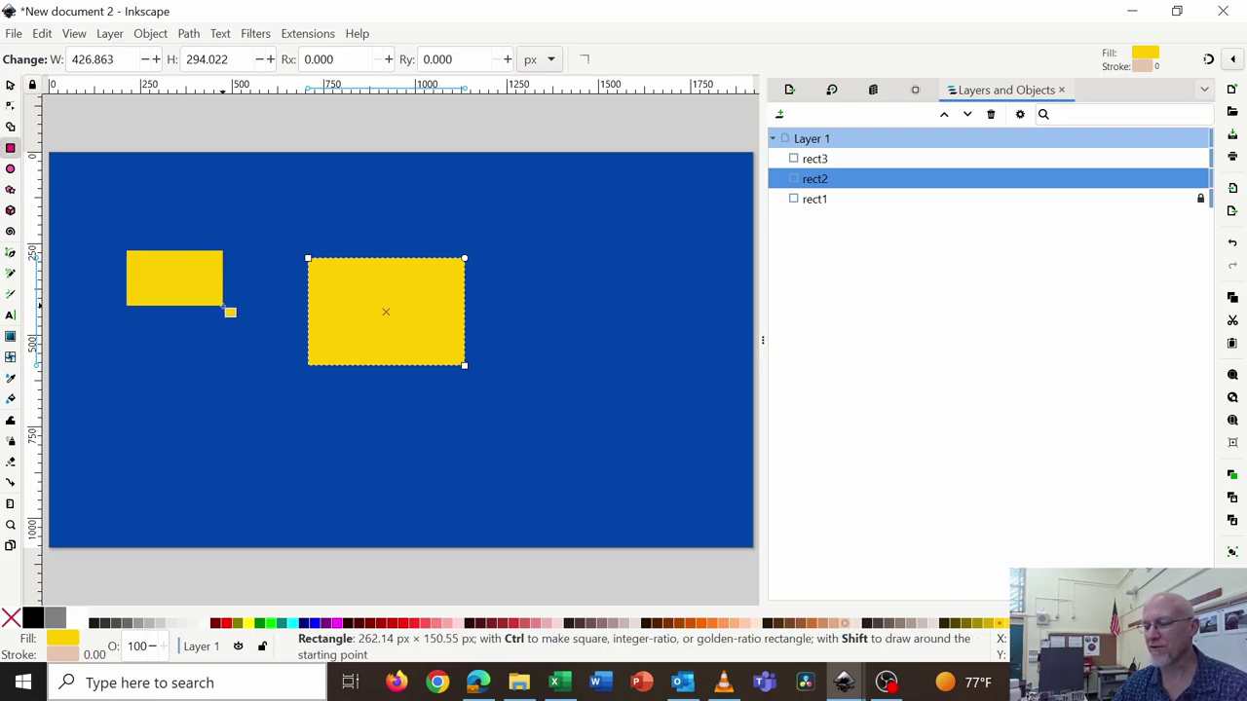
left_click_drag(225, 306, 238, 316)
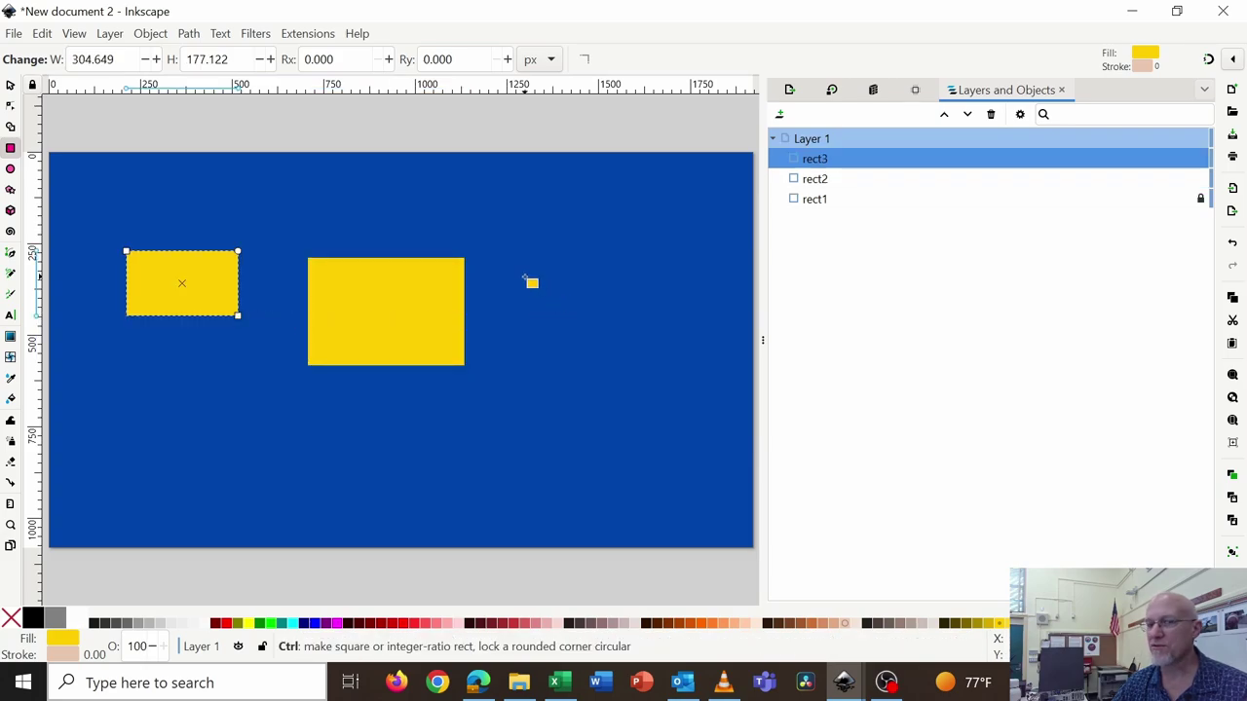
mouse_move(524, 277)
left_mouse_down()
mouse_move(564, 322)
mouse_move(606, 341)
mouse_move(633, 383)
mouse_move(607, 410)
mouse_move(672, 374)
mouse_move(634, 399)
mouse_move(663, 429)
left_mouse_up()
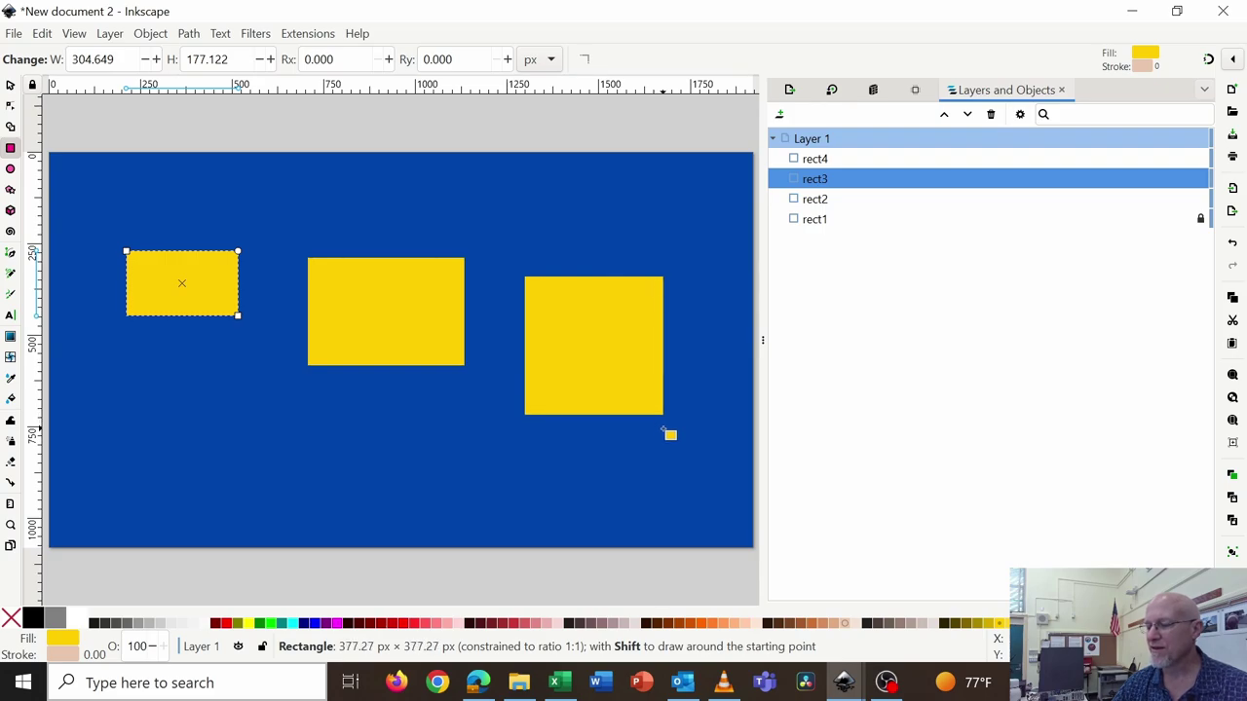
left_click_drag(663, 428, 666, 431)
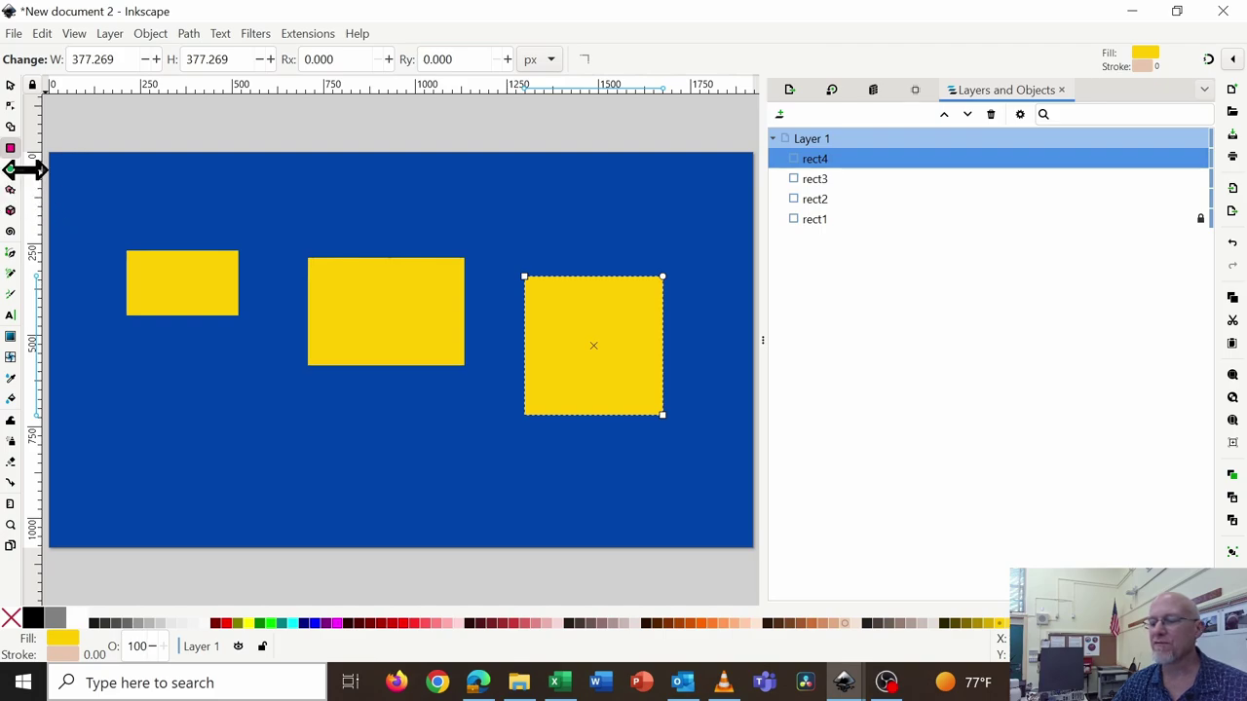
Draw a yellow circle of radius 159.410 px at the lower left with the Ellipse tool.
left_click(10, 169)
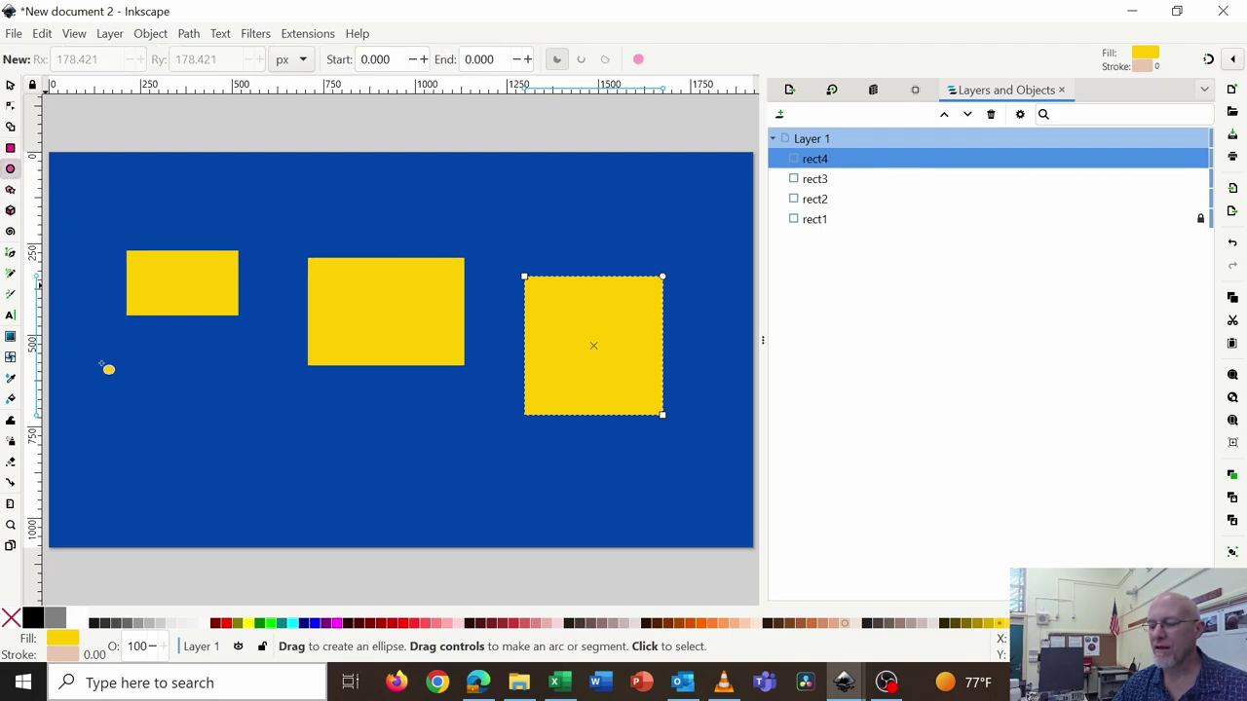
left_click_drag(103, 364, 220, 491)
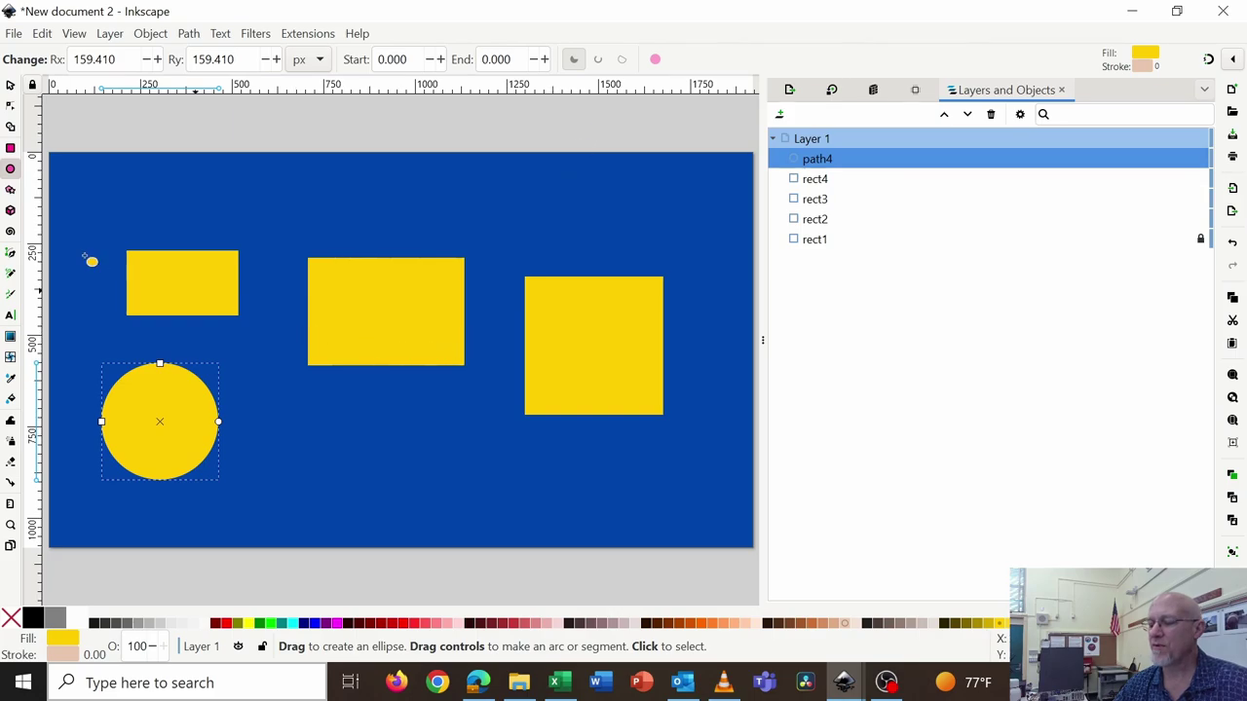
Select the middle yellow rectangle and open Fill and Stroke with Shift+Ctrl+F.
left_click(9, 85)
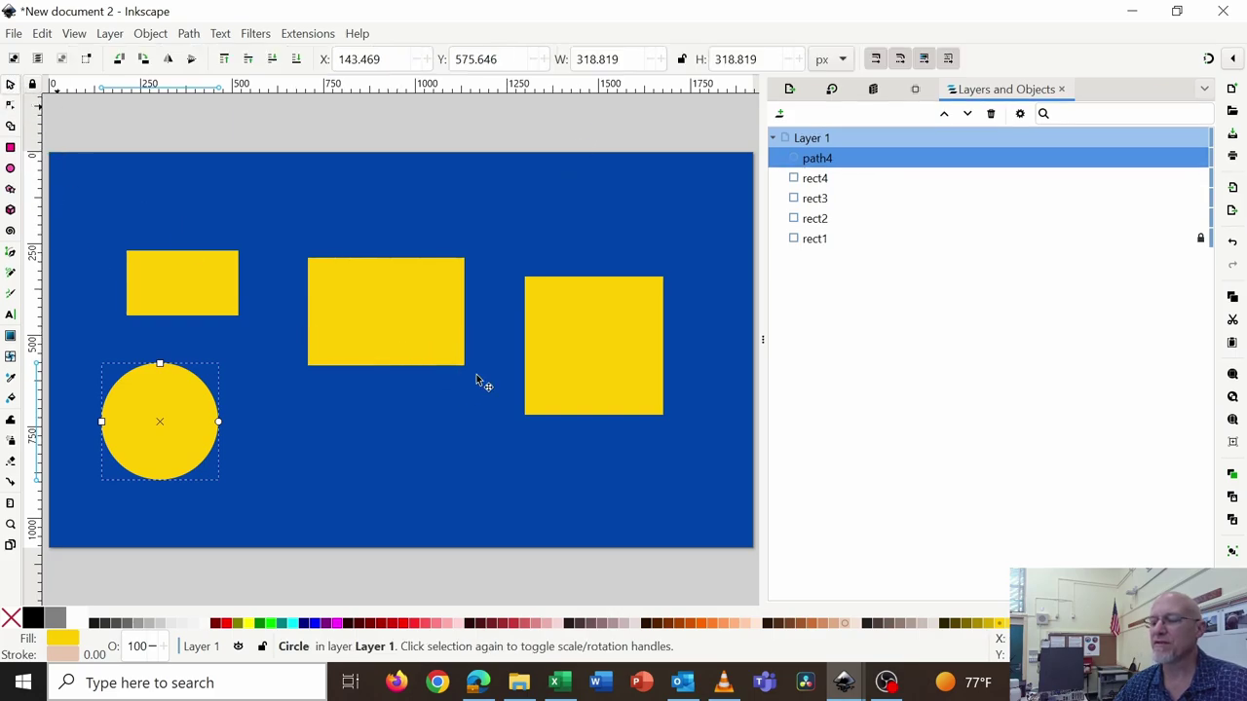
left_click(394, 308)
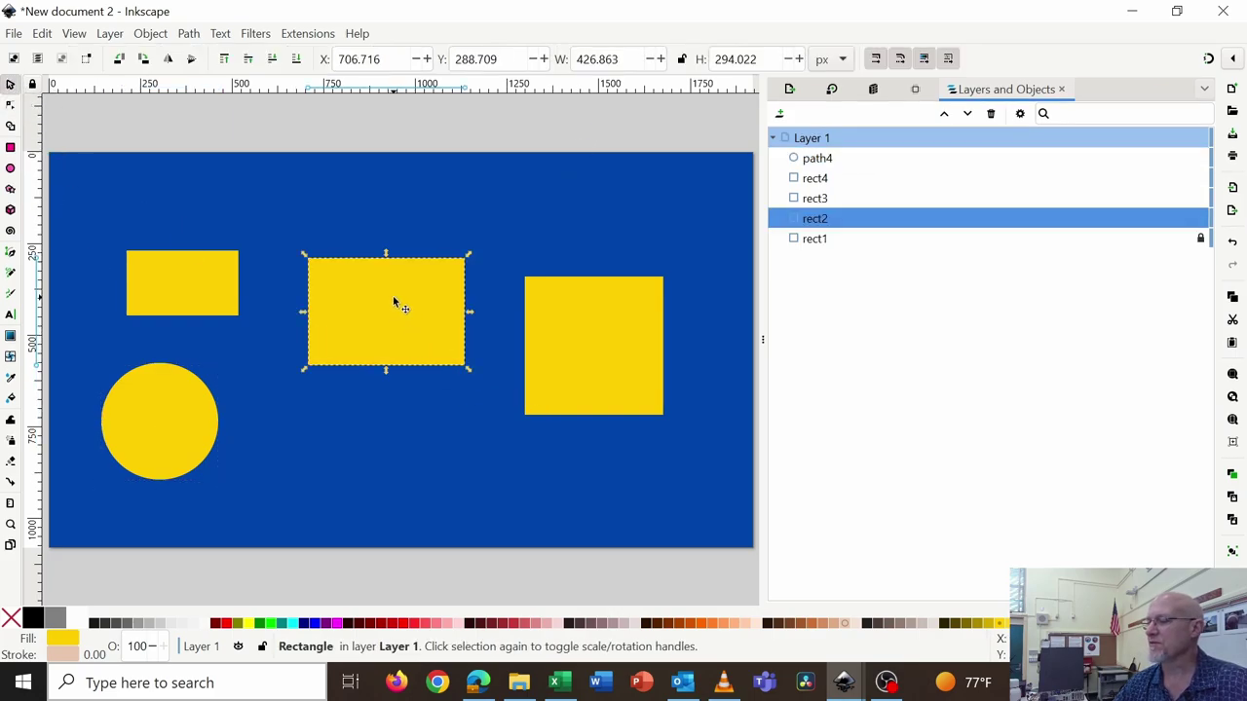
left_click(153, 35)
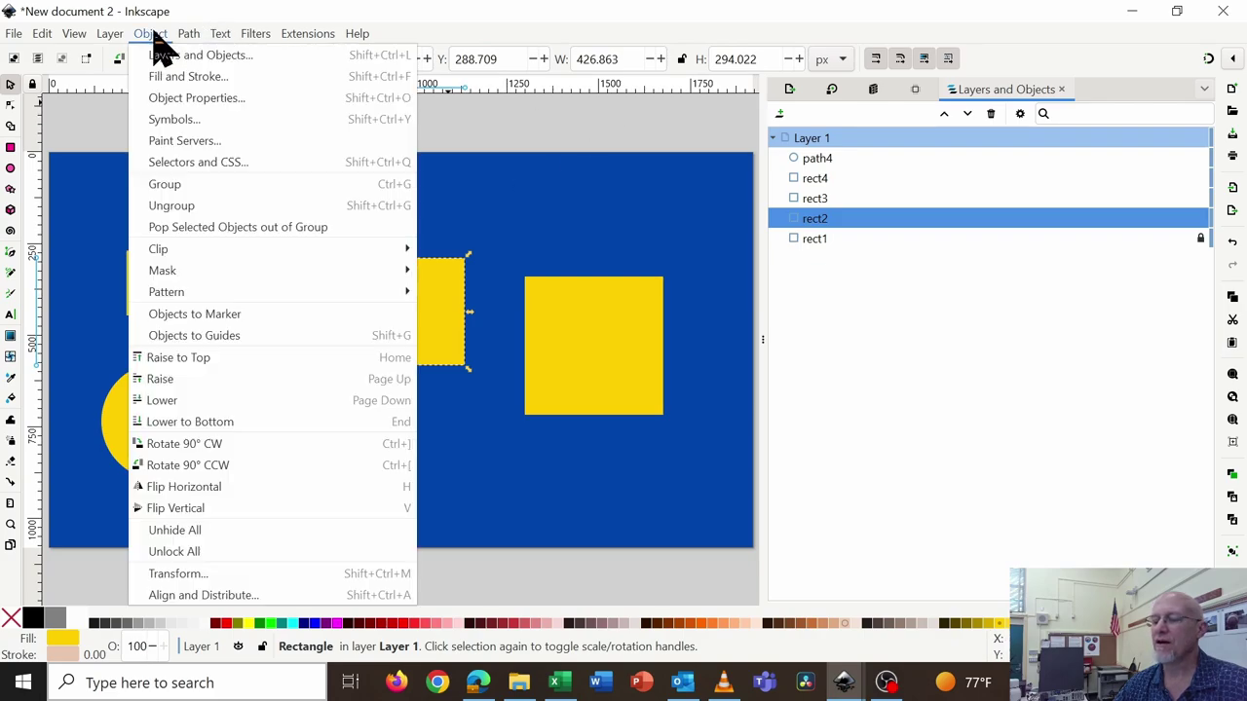
left_click(167, 77)
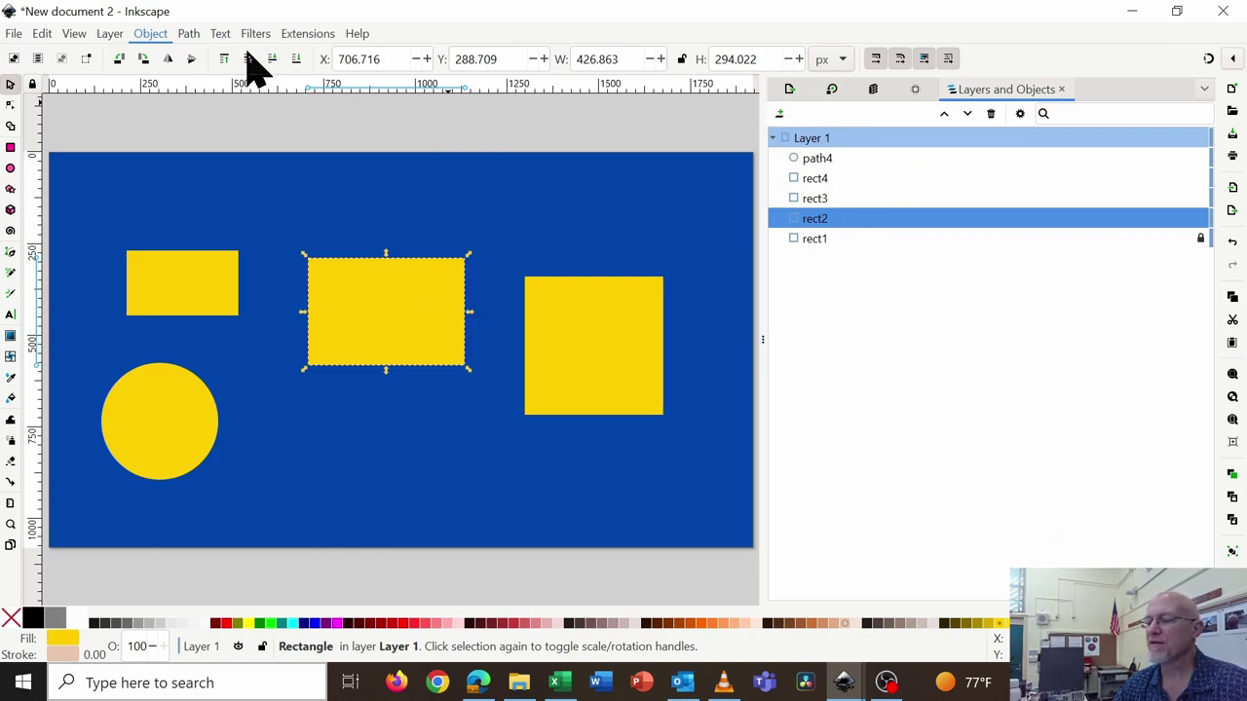
key("ctrl+shift+f")
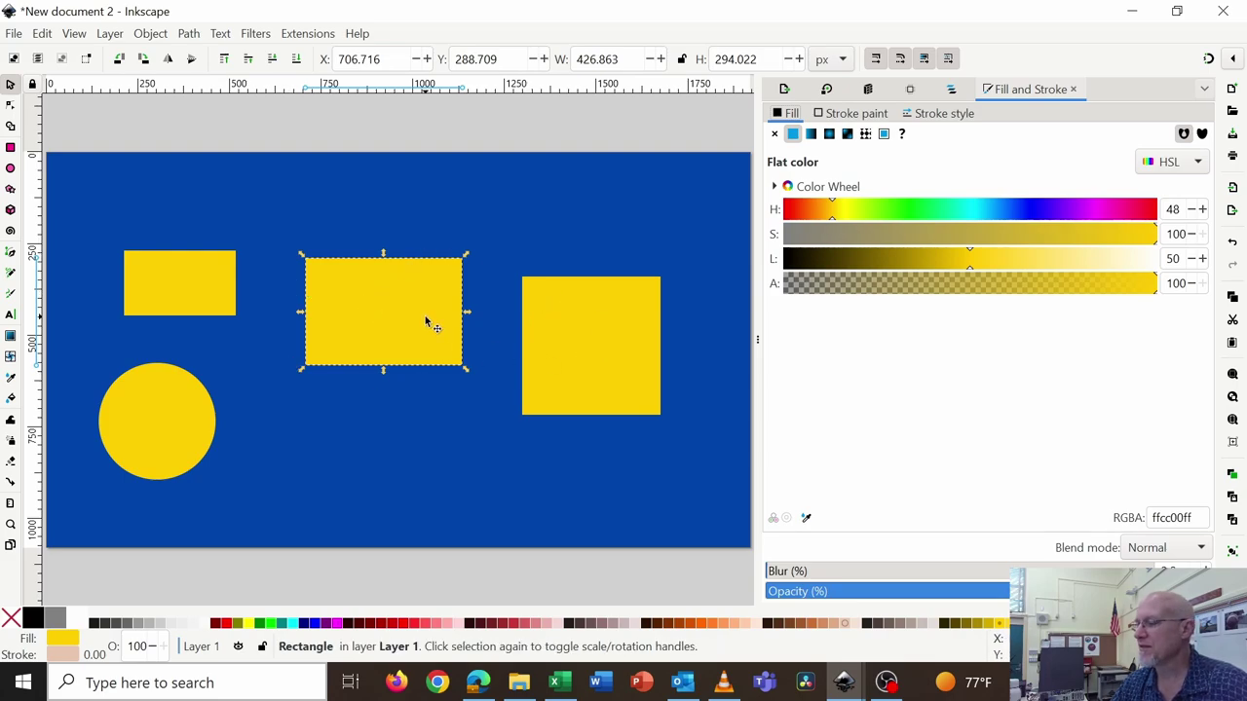
Set the middle rectangle's stroke width, first to 5 and then to 10.
left_click(935, 117)
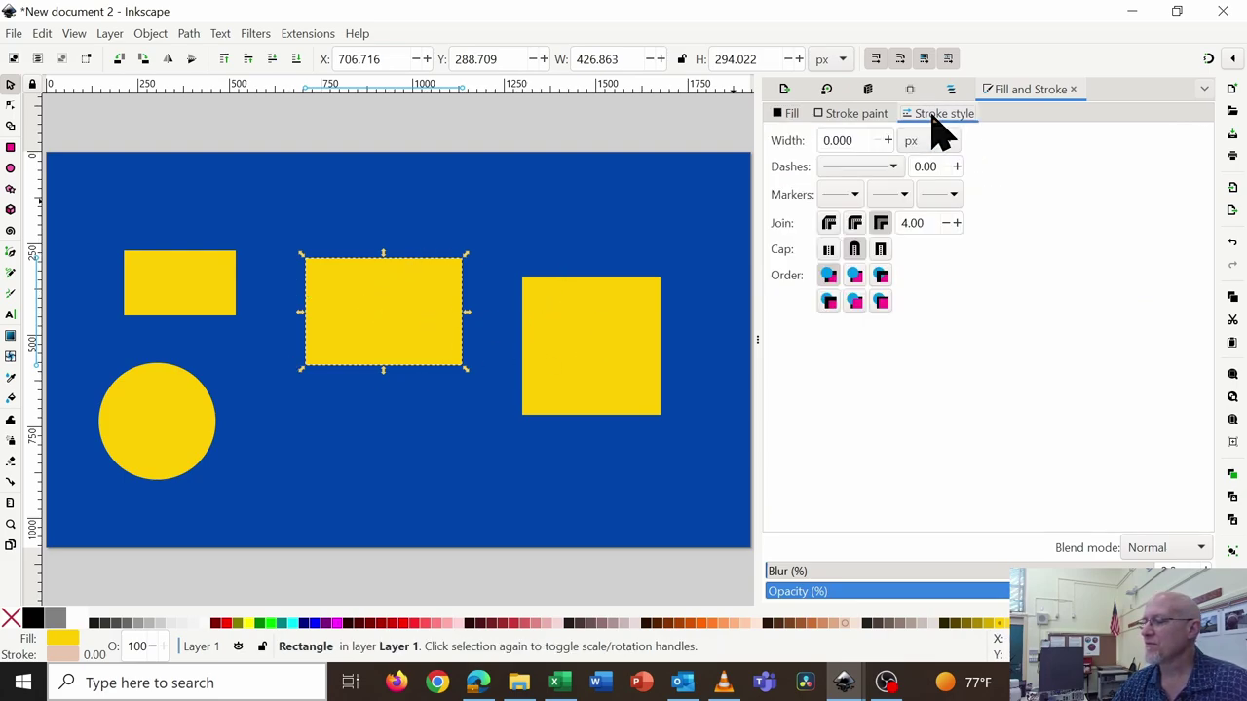
left_click(858, 140)
key("ctrl+a")
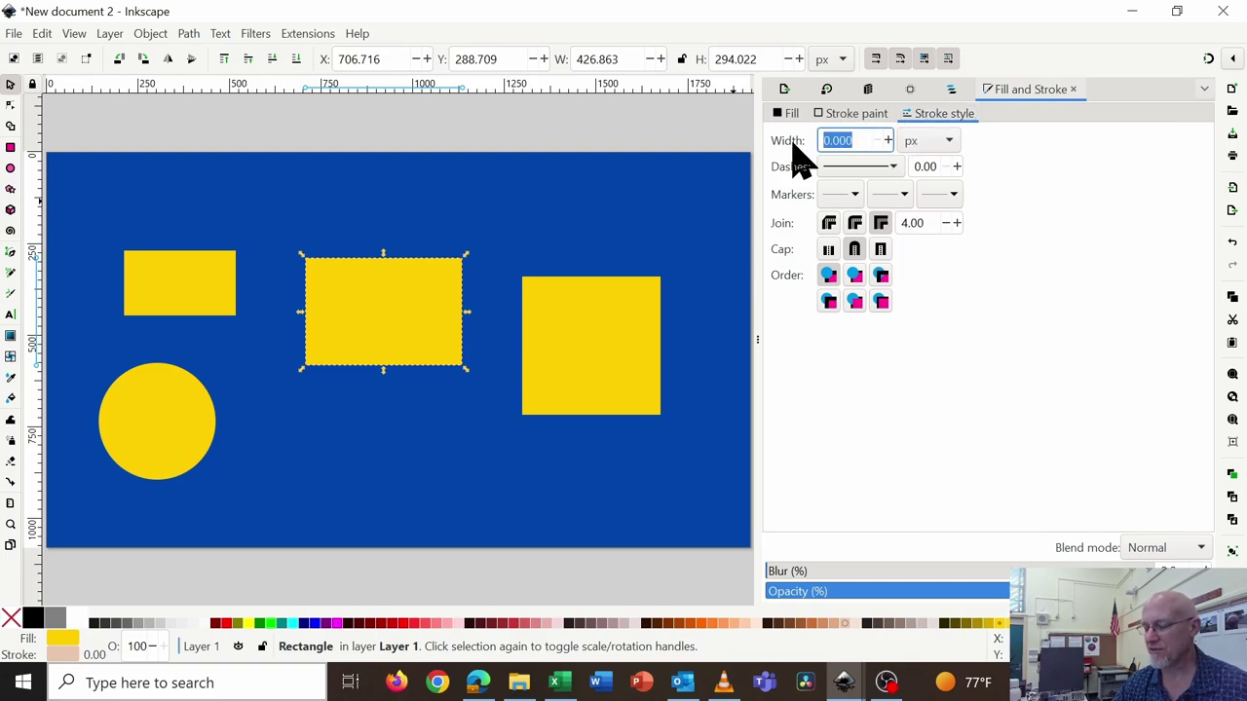
type("5")
key("Return")
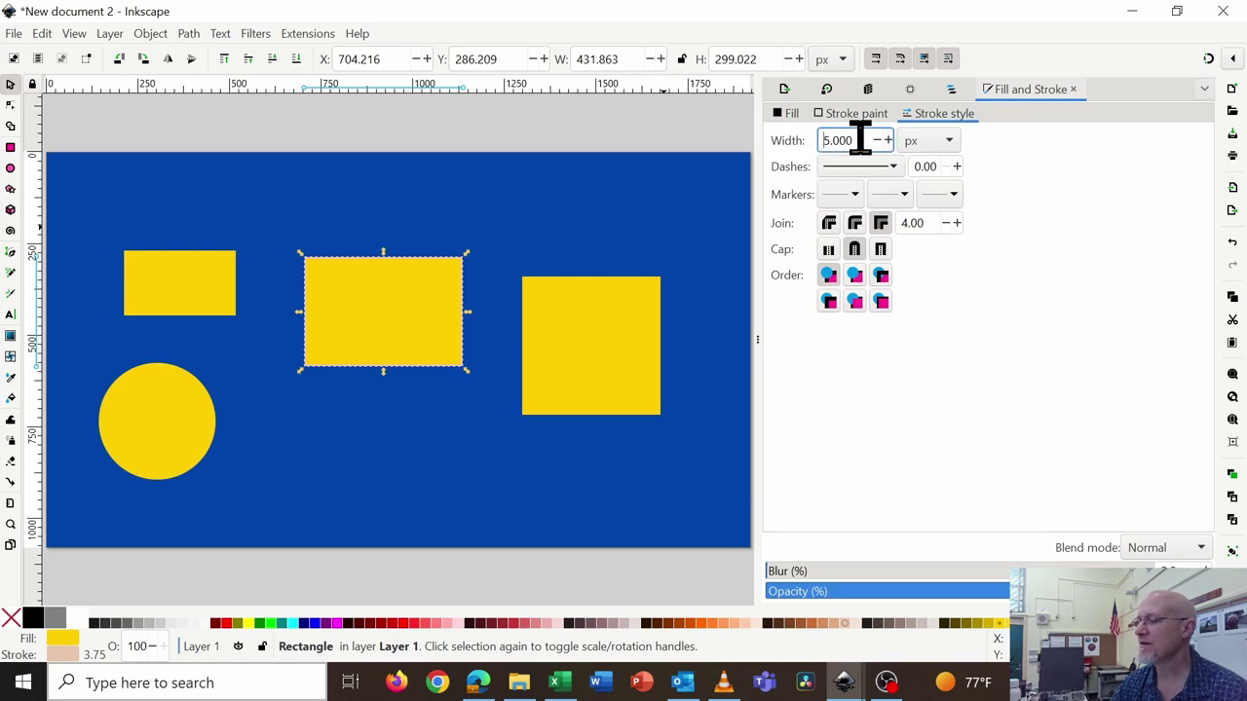
left_click_drag(863, 131, 793, 130)
type("1")
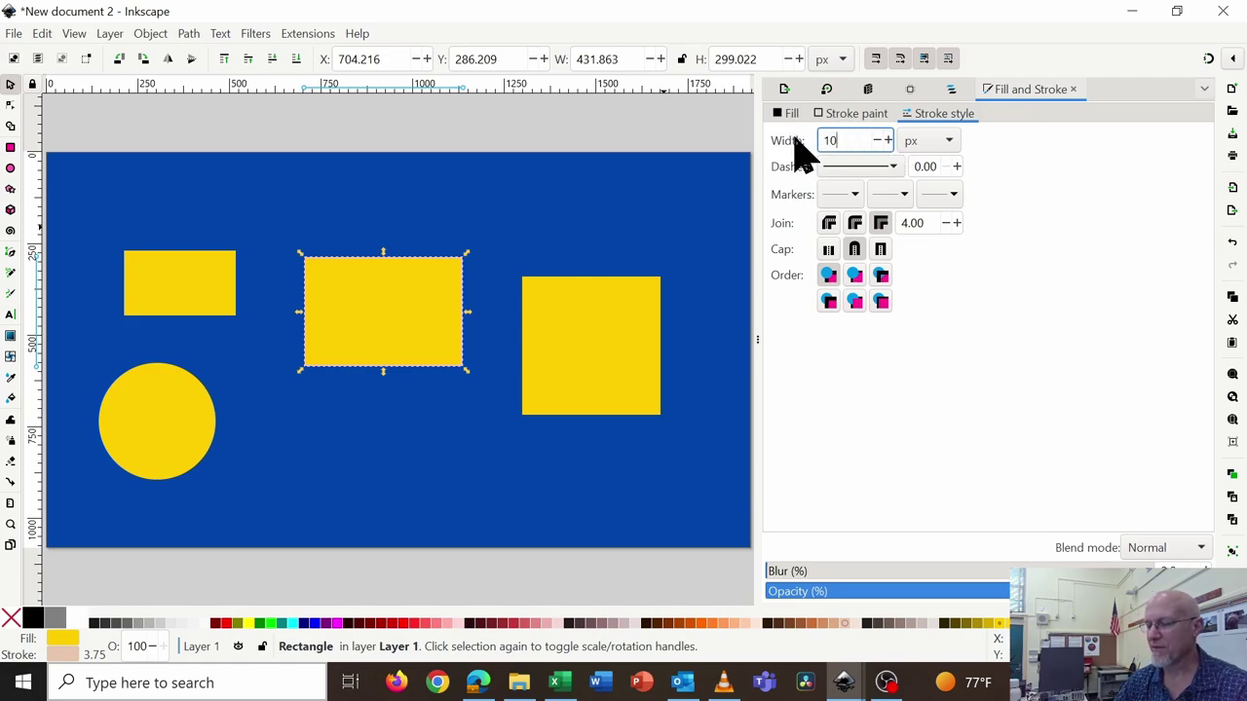
type("0")
key("Return")
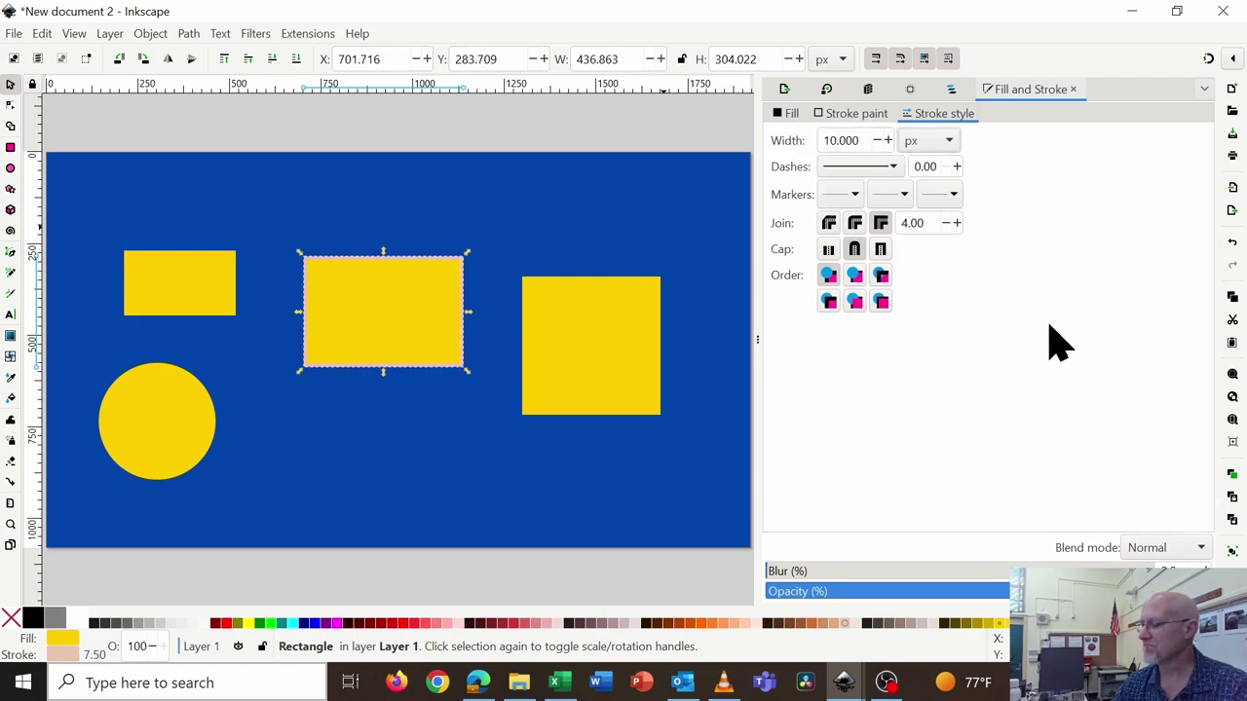
Make the rectangle's stroke paint near-black 040404ff.
left_click(868, 114)
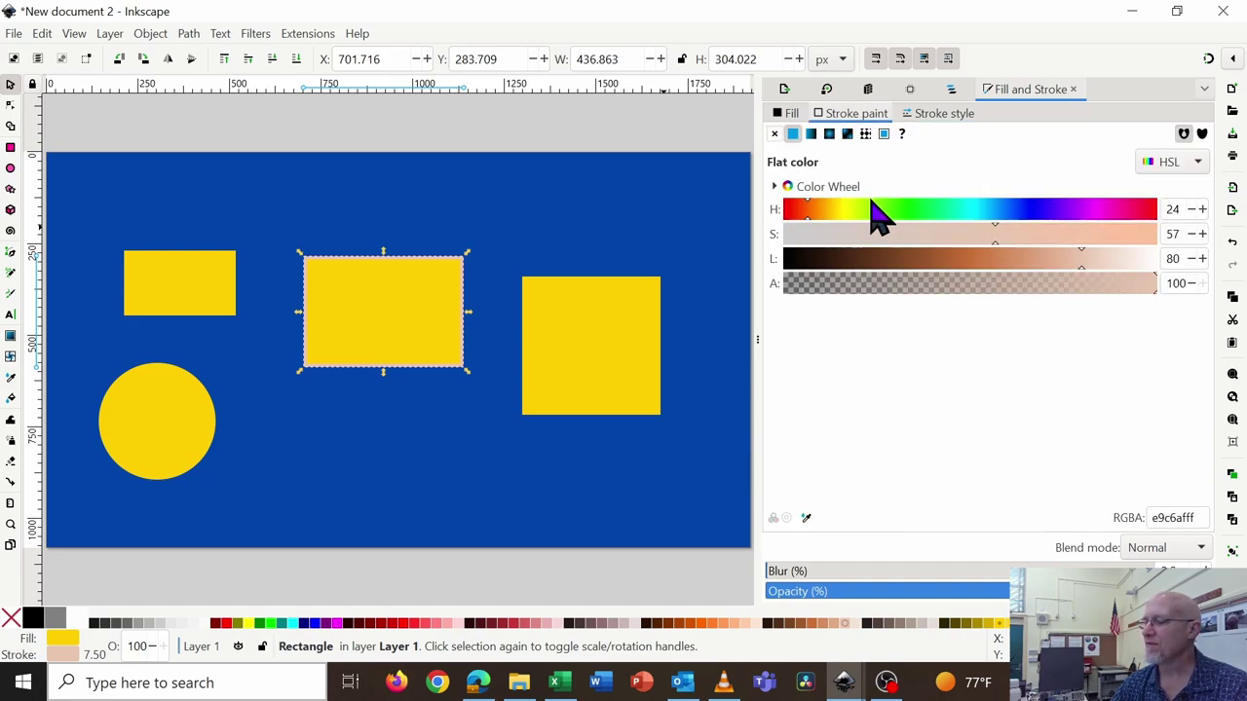
left_click(809, 261)
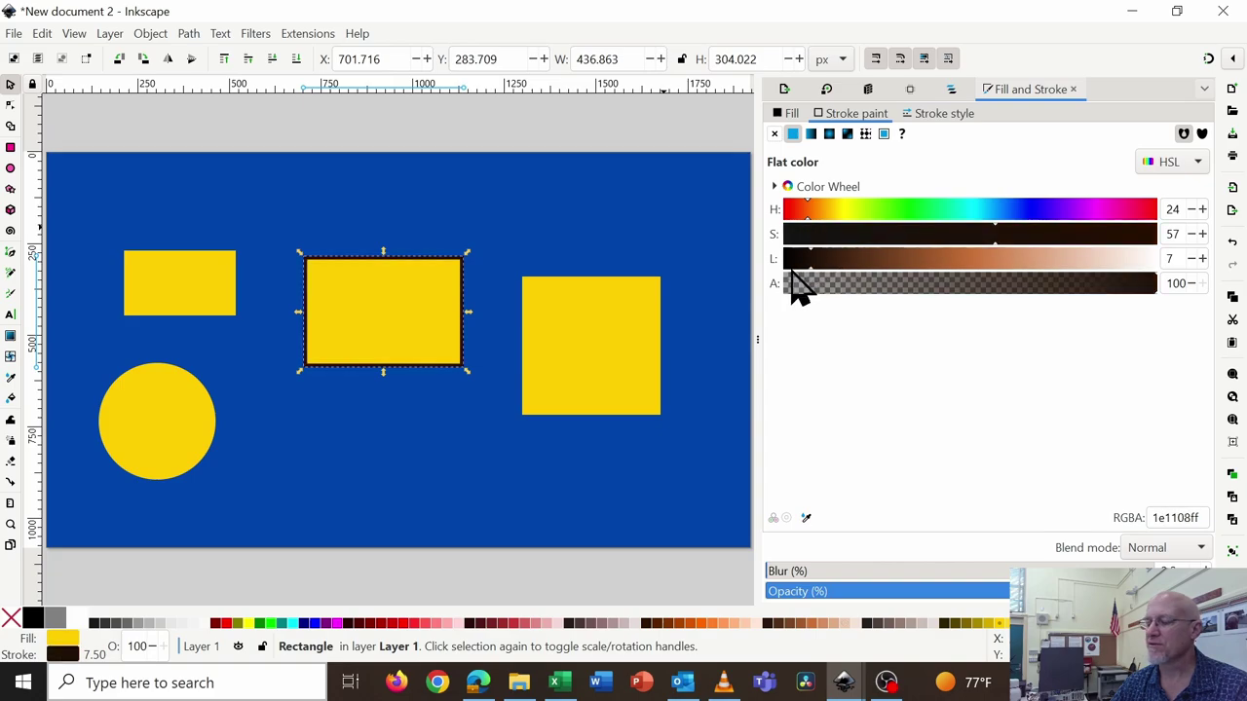
left_click_drag(791, 271, 965, 263)
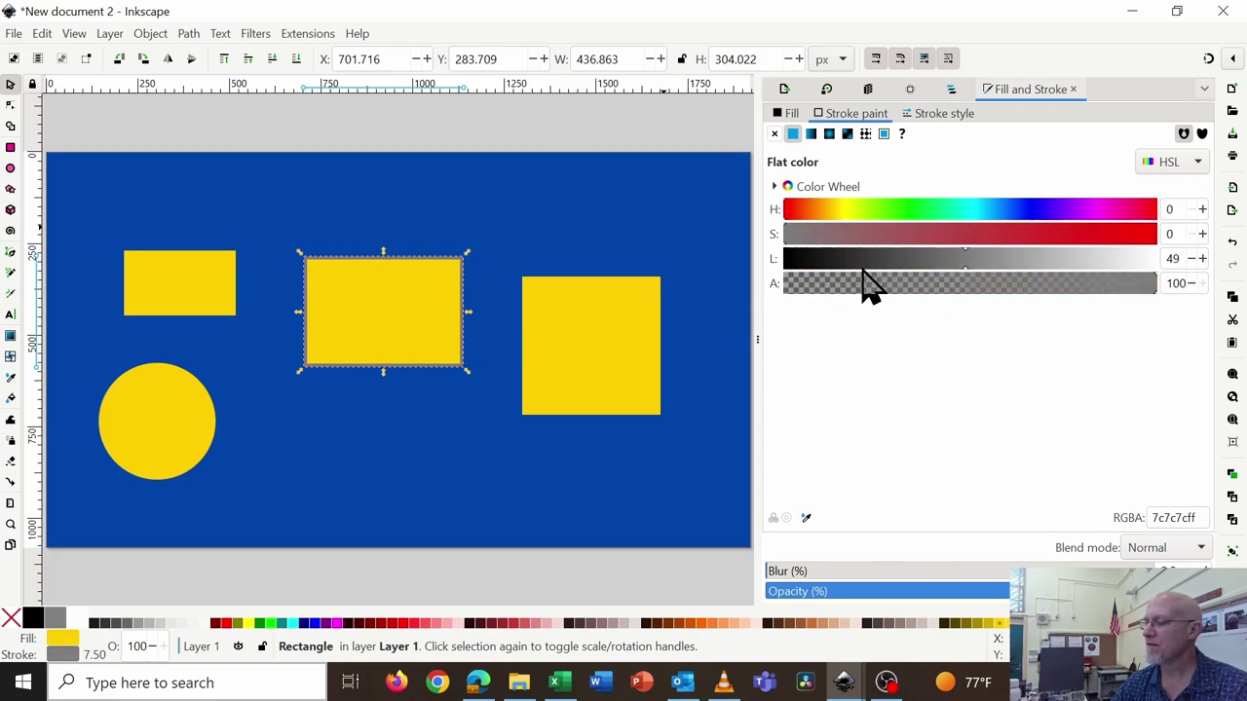
left_click_drag(863, 273, 785, 271)
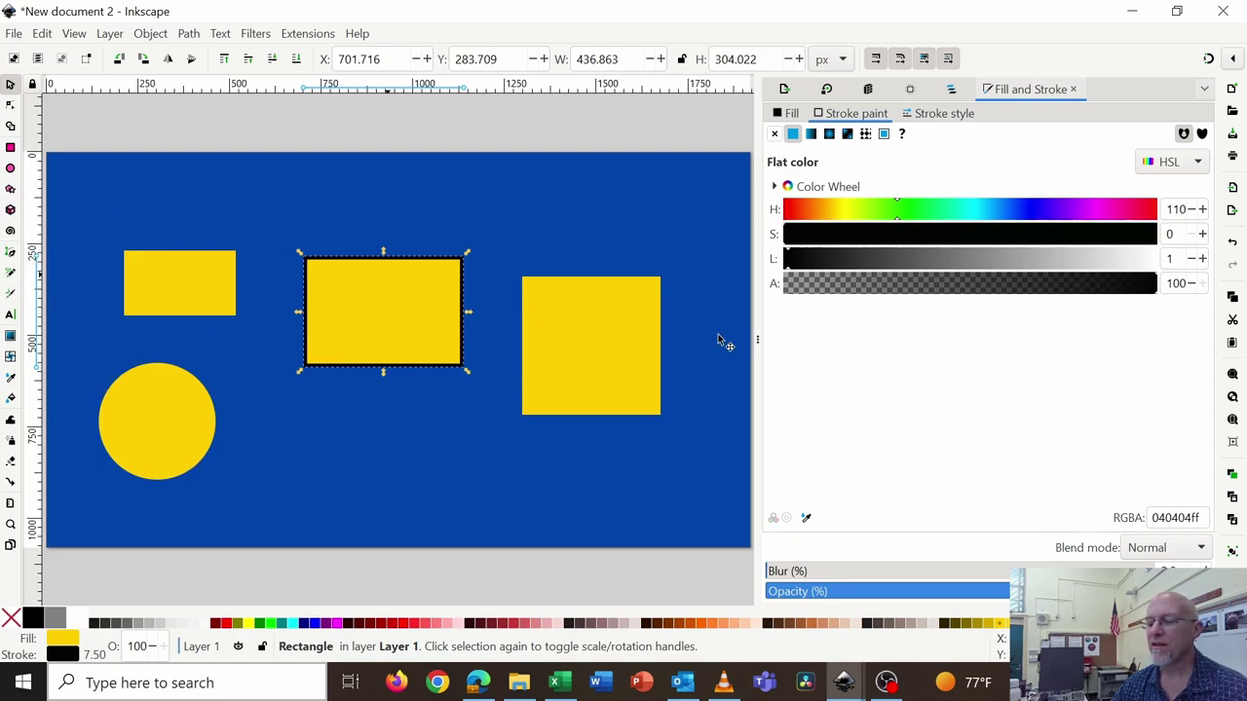
left_click(949, 117)
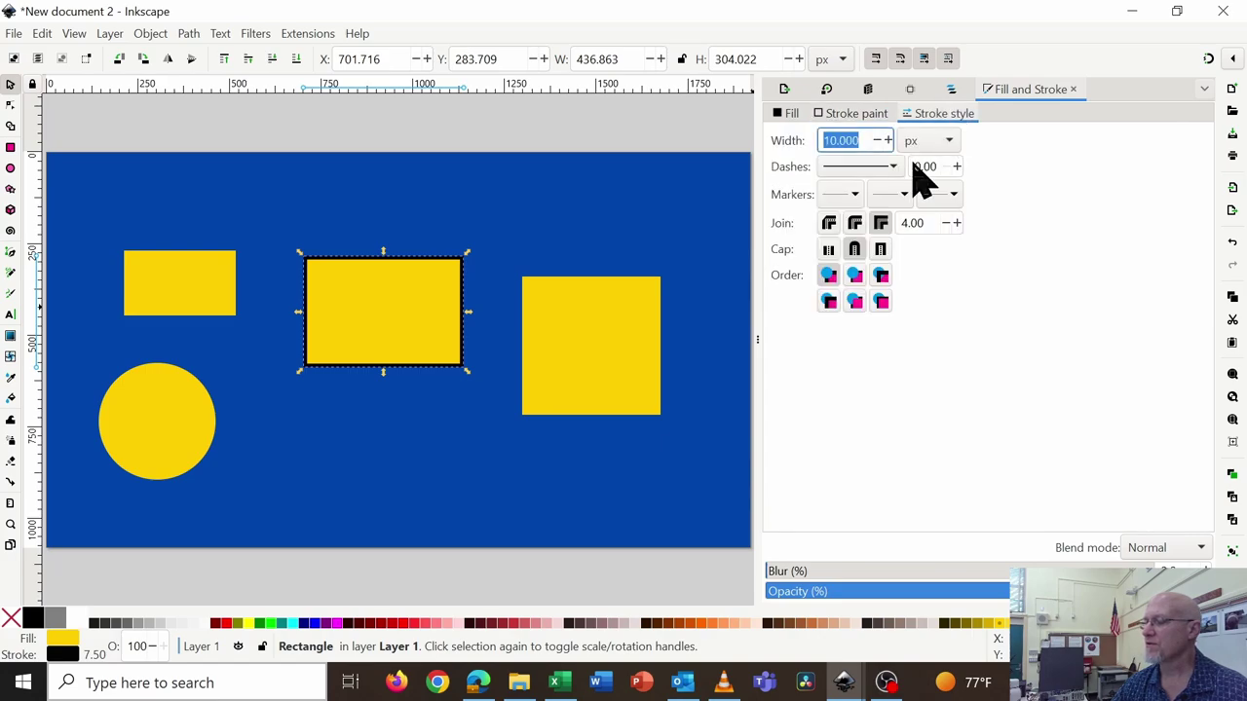
left_click(10, 251)
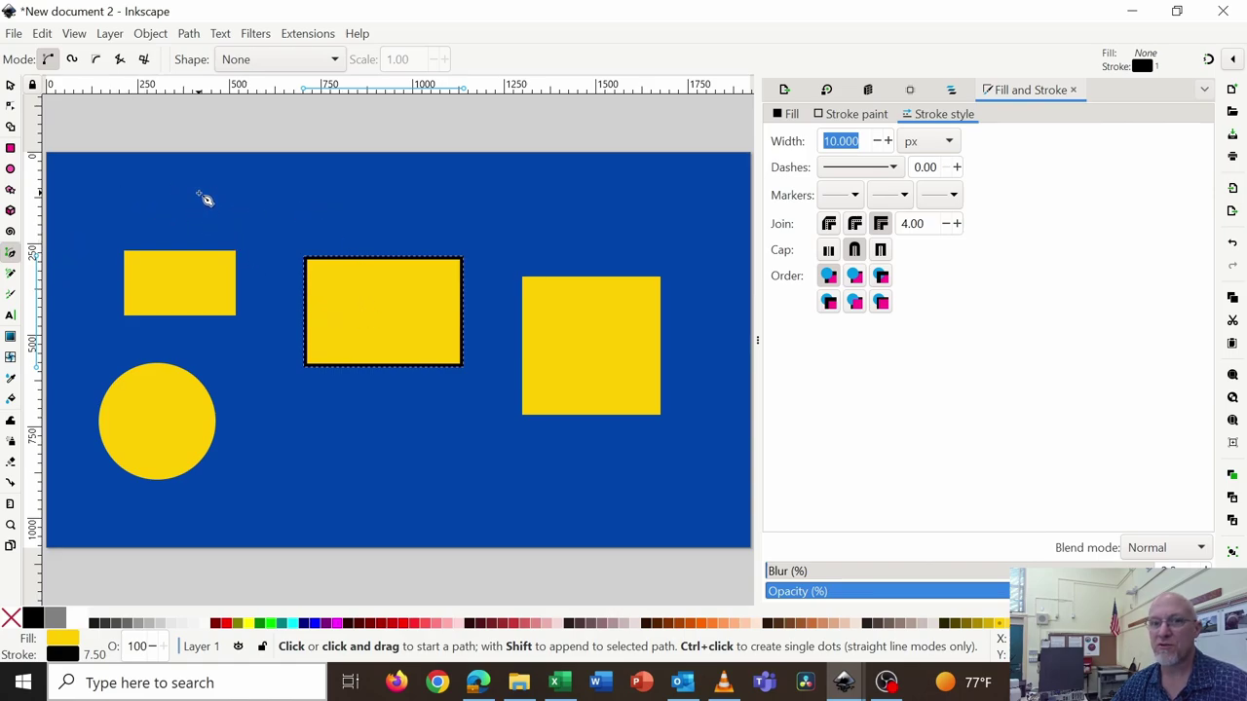
left_click(199, 194)
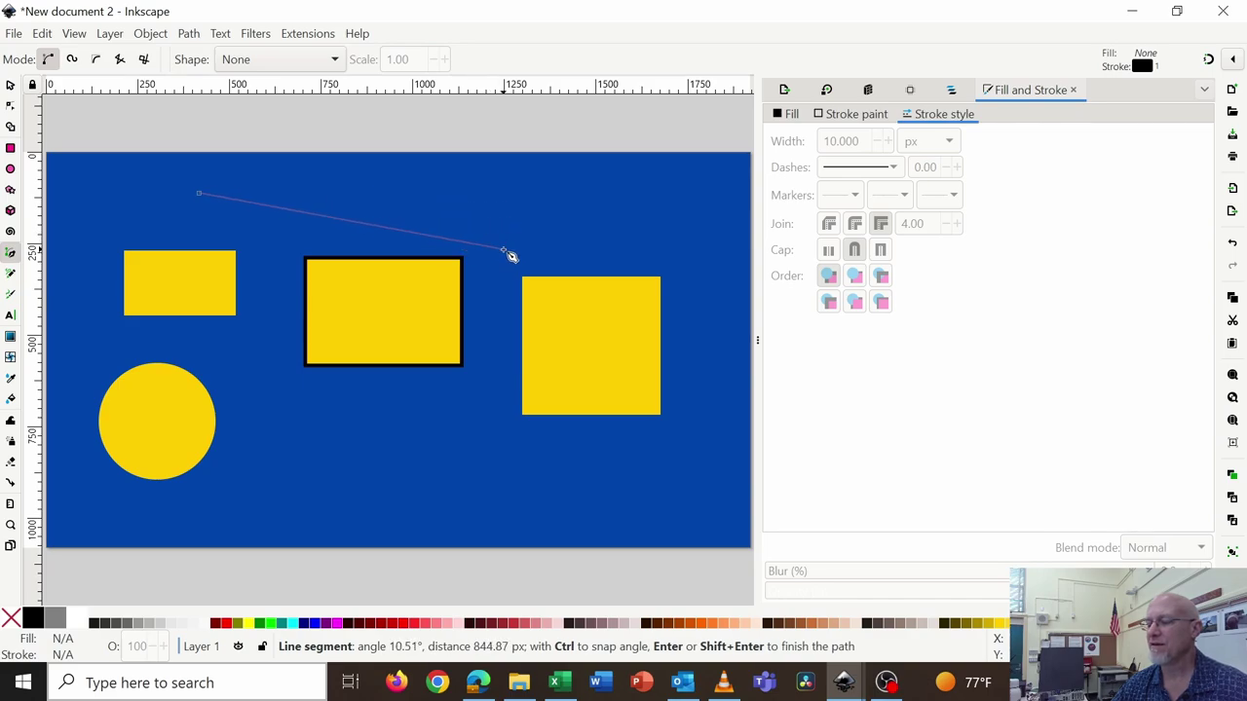
left_click(504, 250)
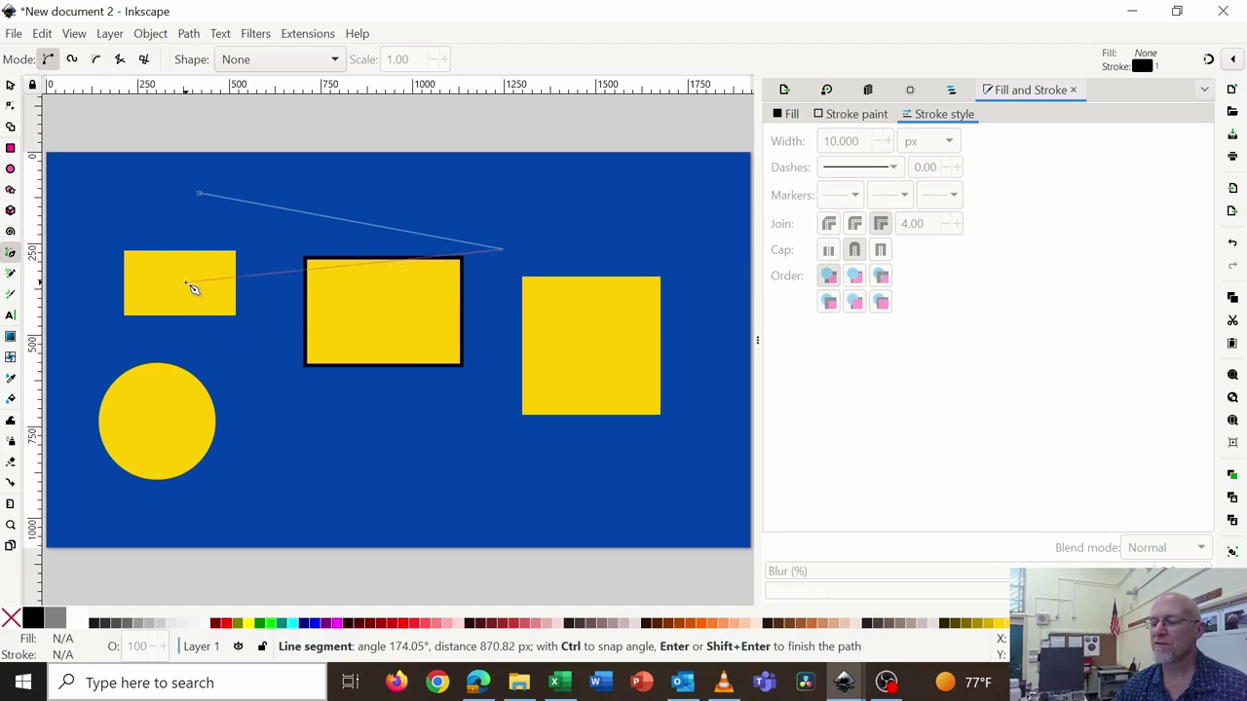
left_click(186, 283)
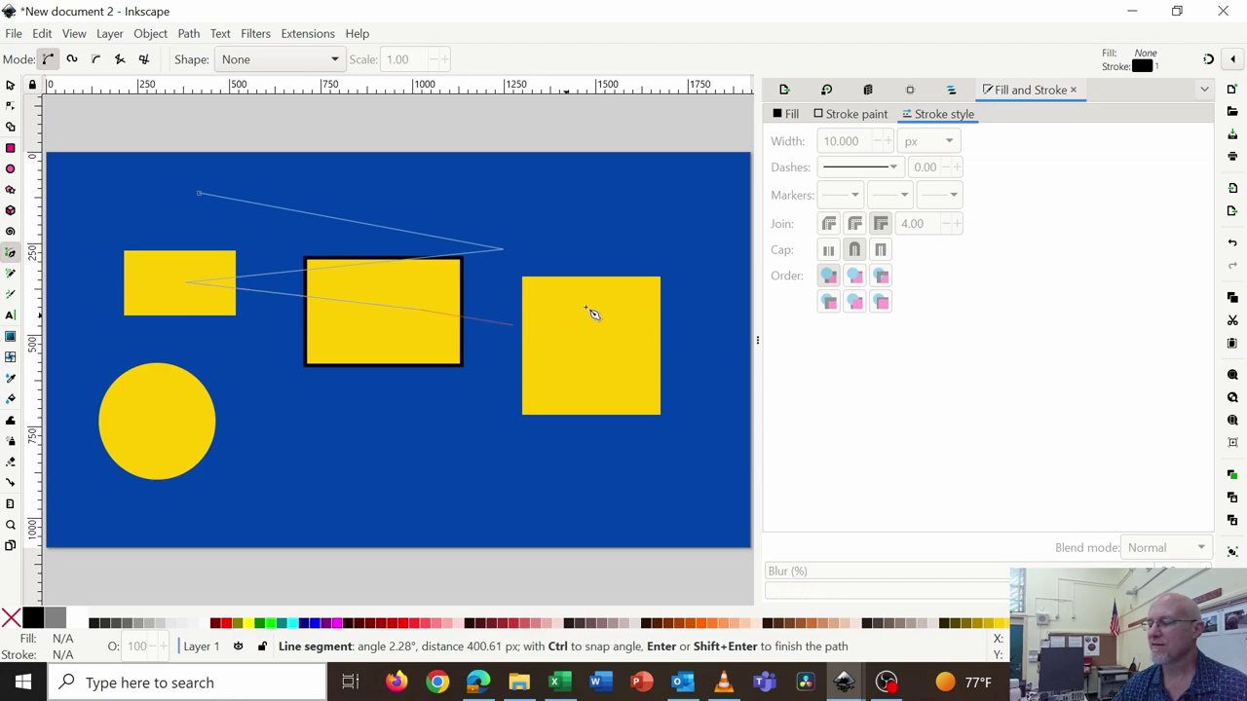
left_click(585, 308)
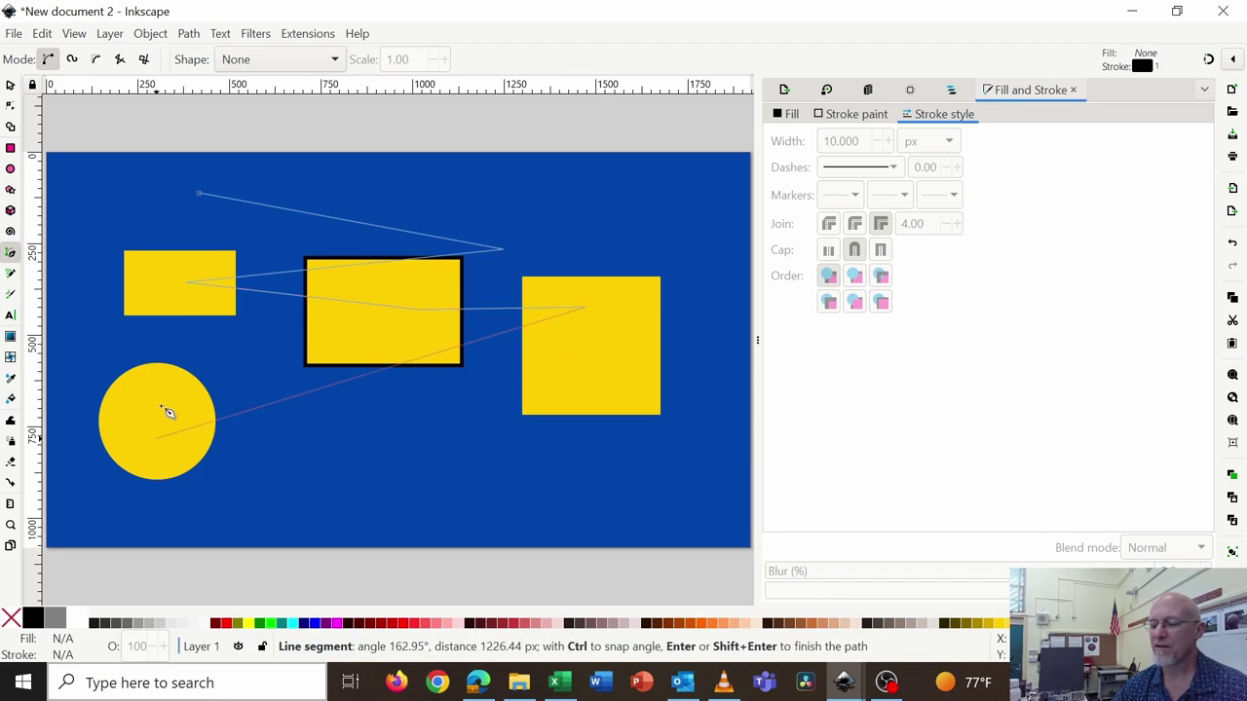
left_click(167, 399)
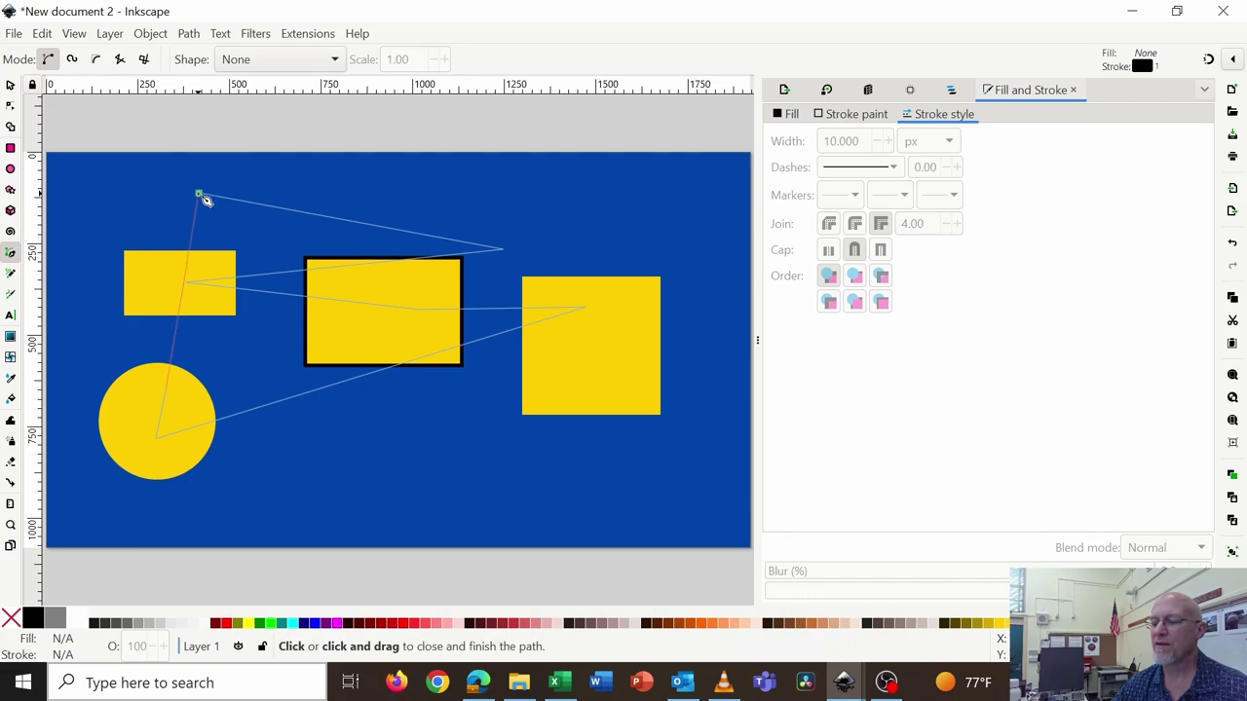
left_click(200, 194)
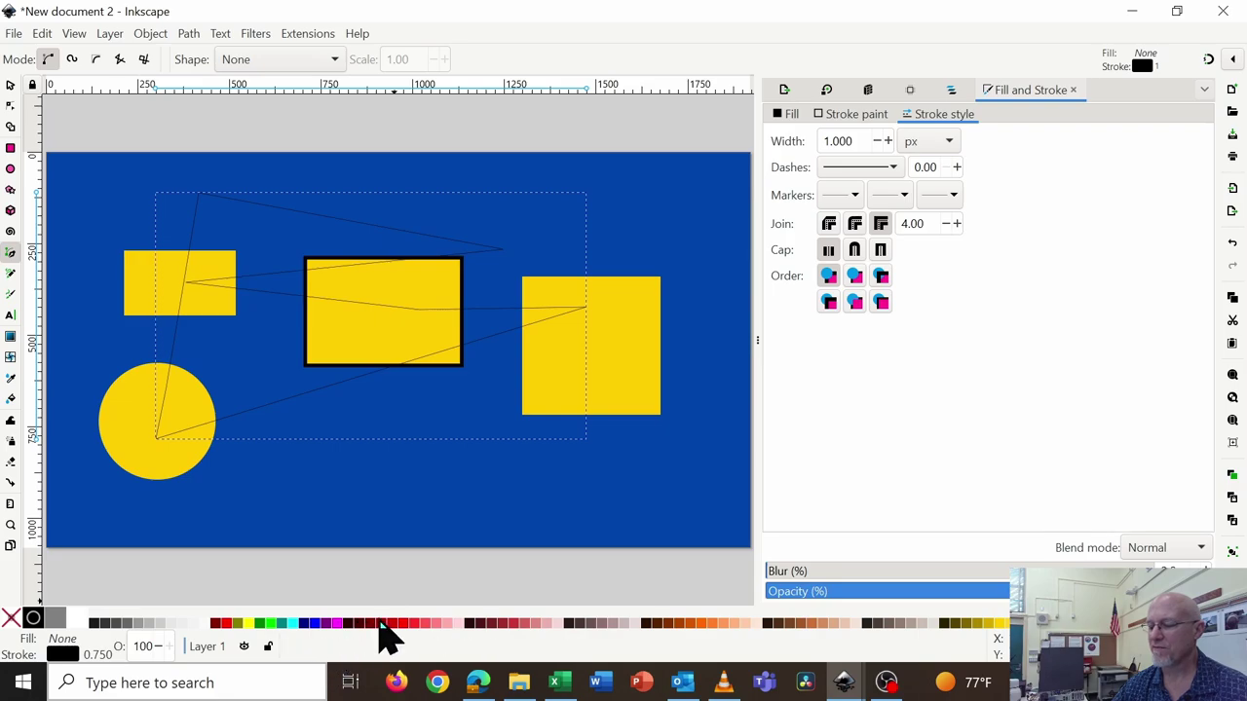
left_click(380, 624)
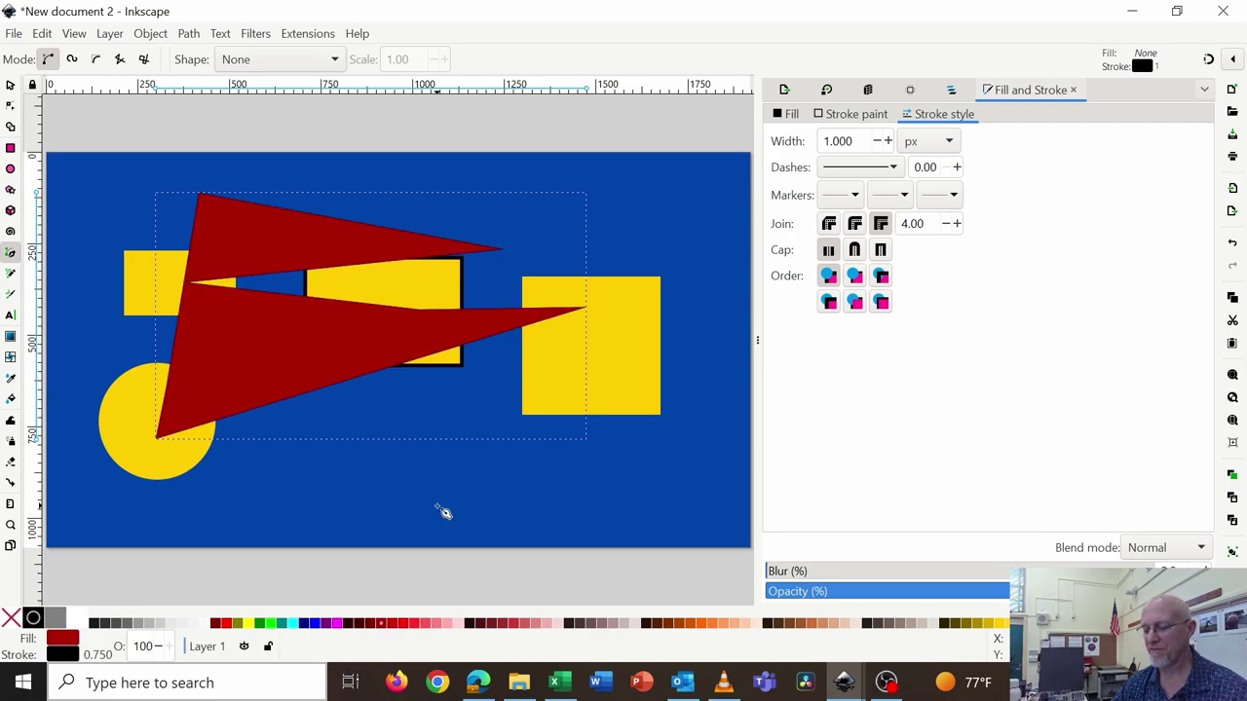
key("ctrl+z")
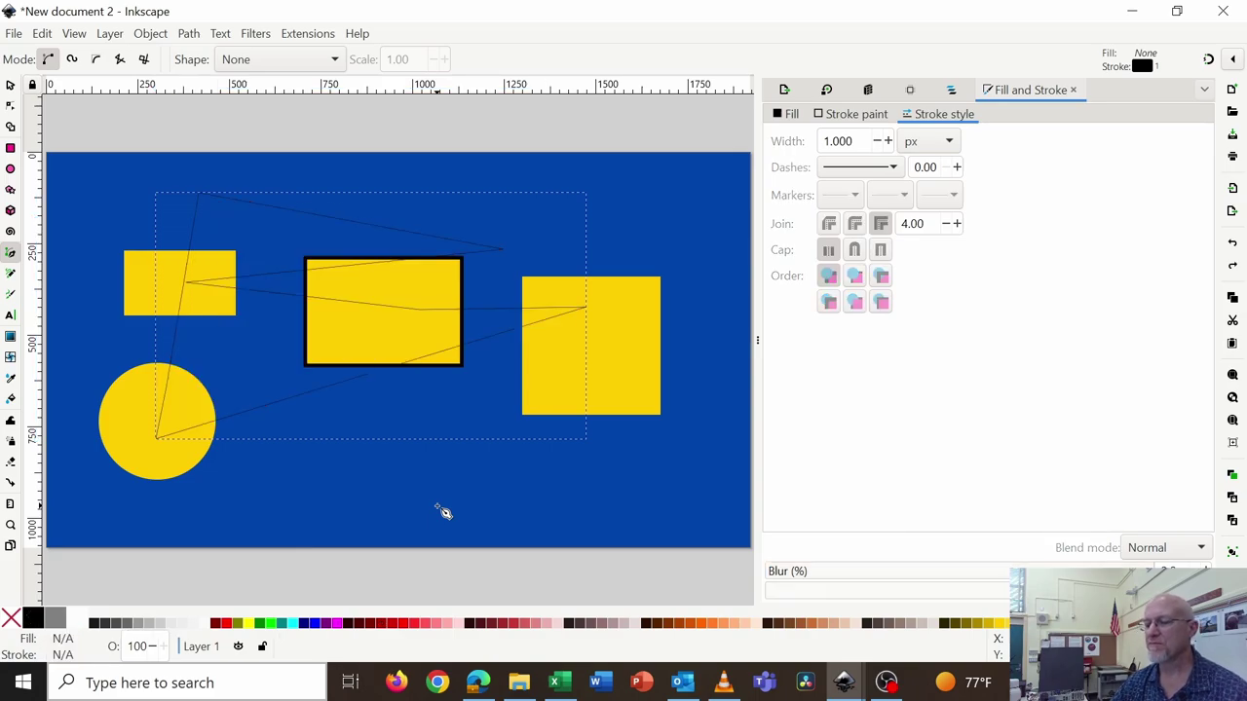
key("ctrl+z")
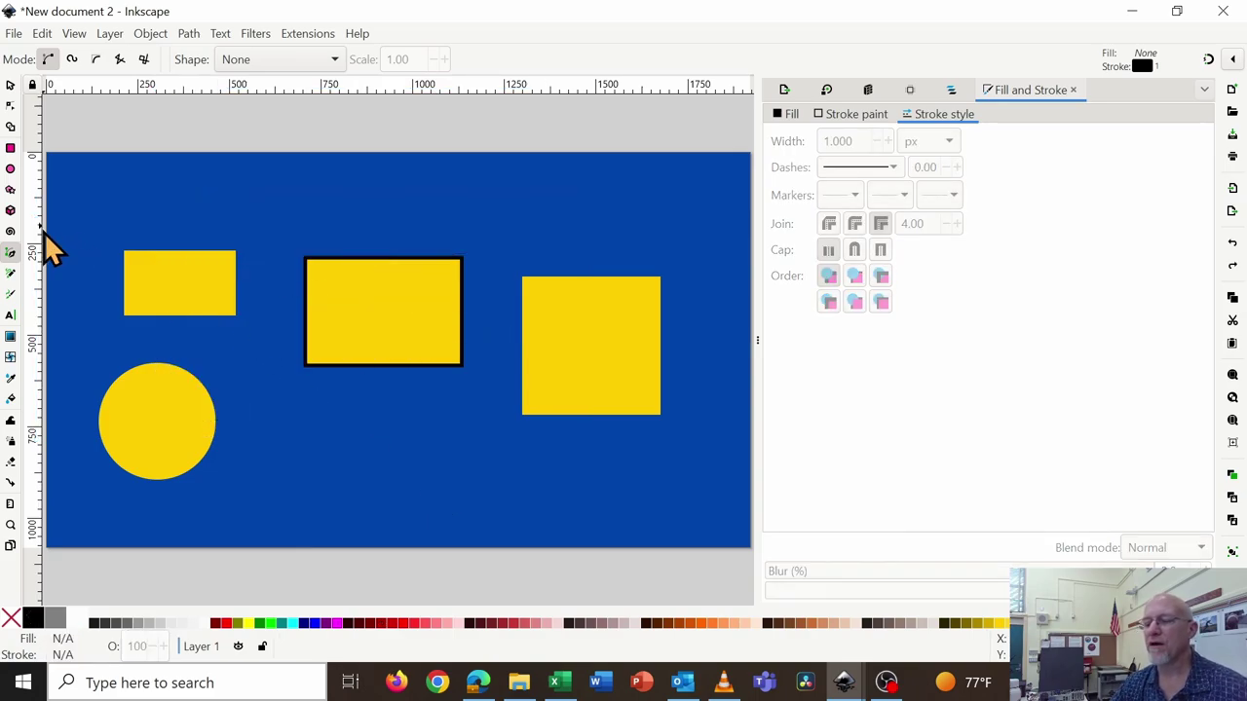
Draw a closed freeform Bezier path with curved and sharp nodes looping across the yellow shapes.
left_click(250, 208)
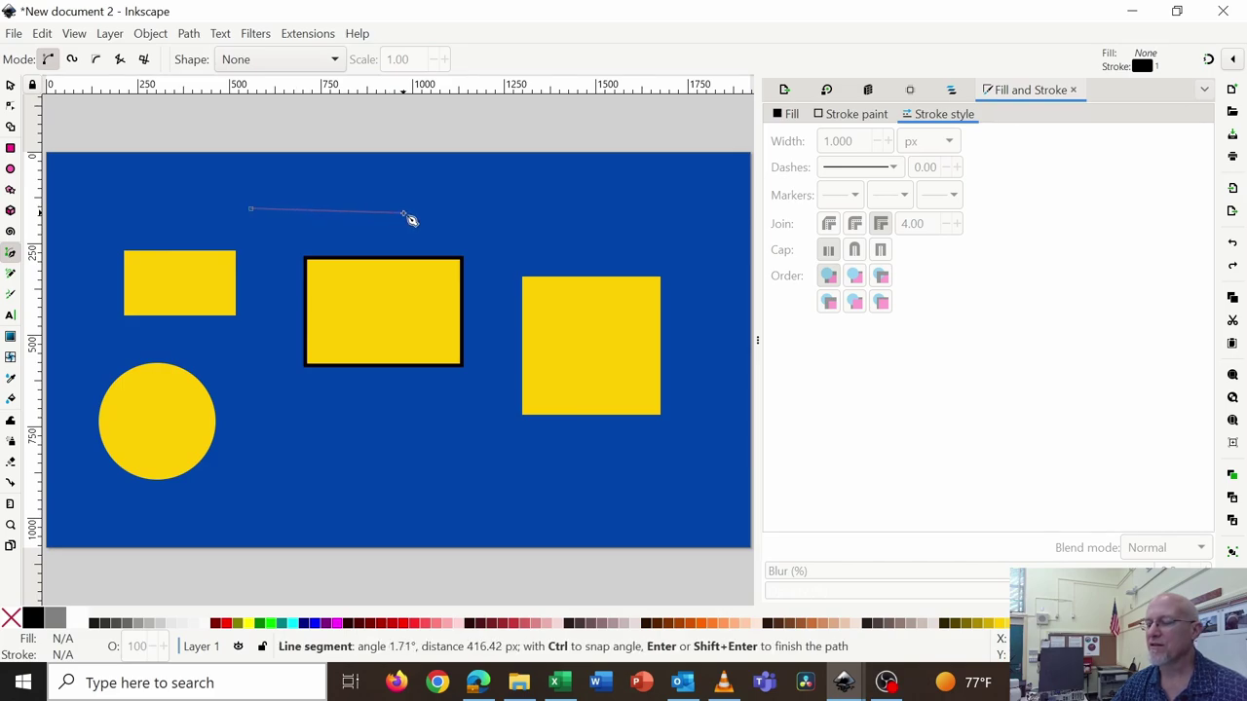
left_click_drag(404, 213, 410, 306)
left_click_drag(485, 379, 573, 325)
left_click_drag(626, 390, 526, 447)
left_click_drag(216, 386, 252, 303)
left_click(154, 286)
left_click(231, 255)
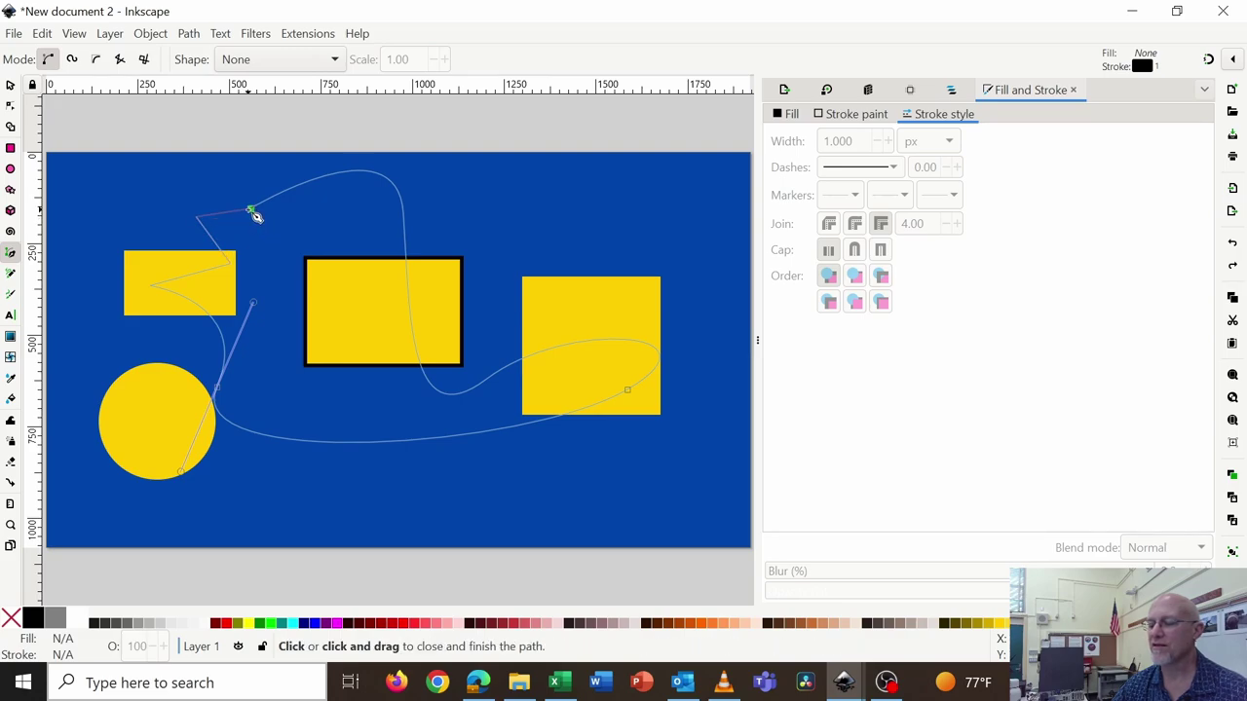
left_click(252, 210)
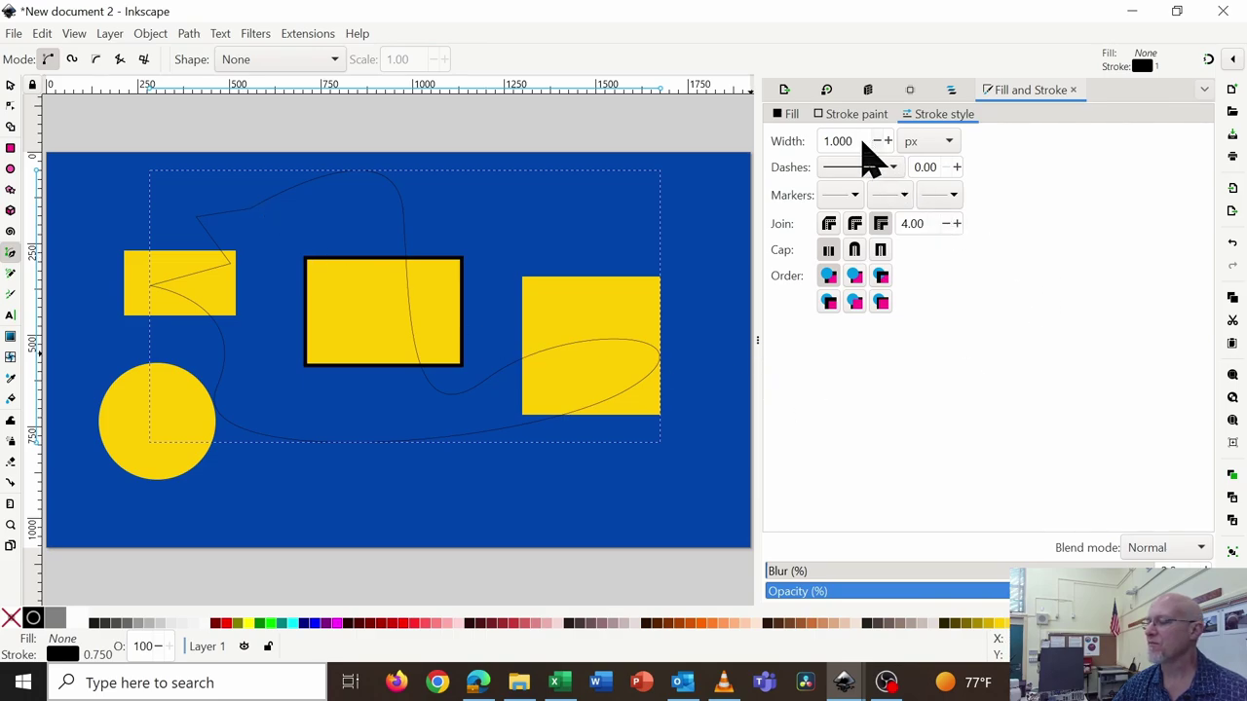
Give the shape a 5 px black outline and a flat dark red aa0000 fill.
left_click_drag(863, 140, 807, 140)
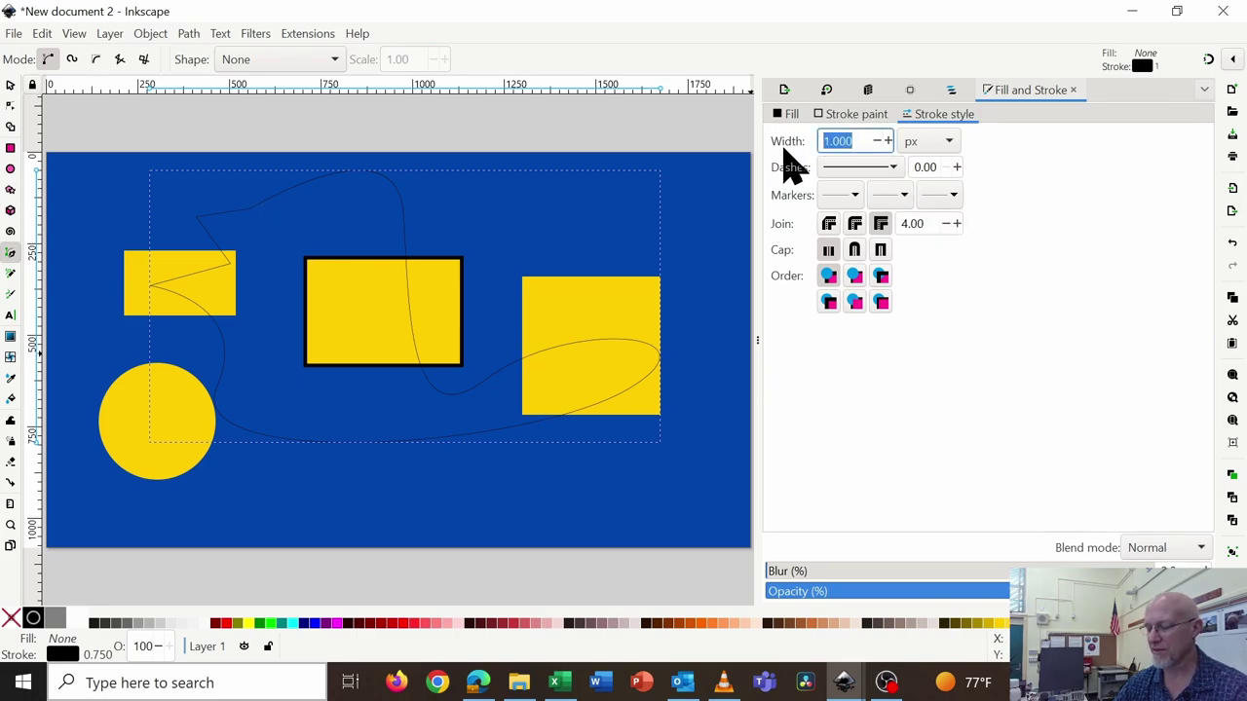
key("Return")
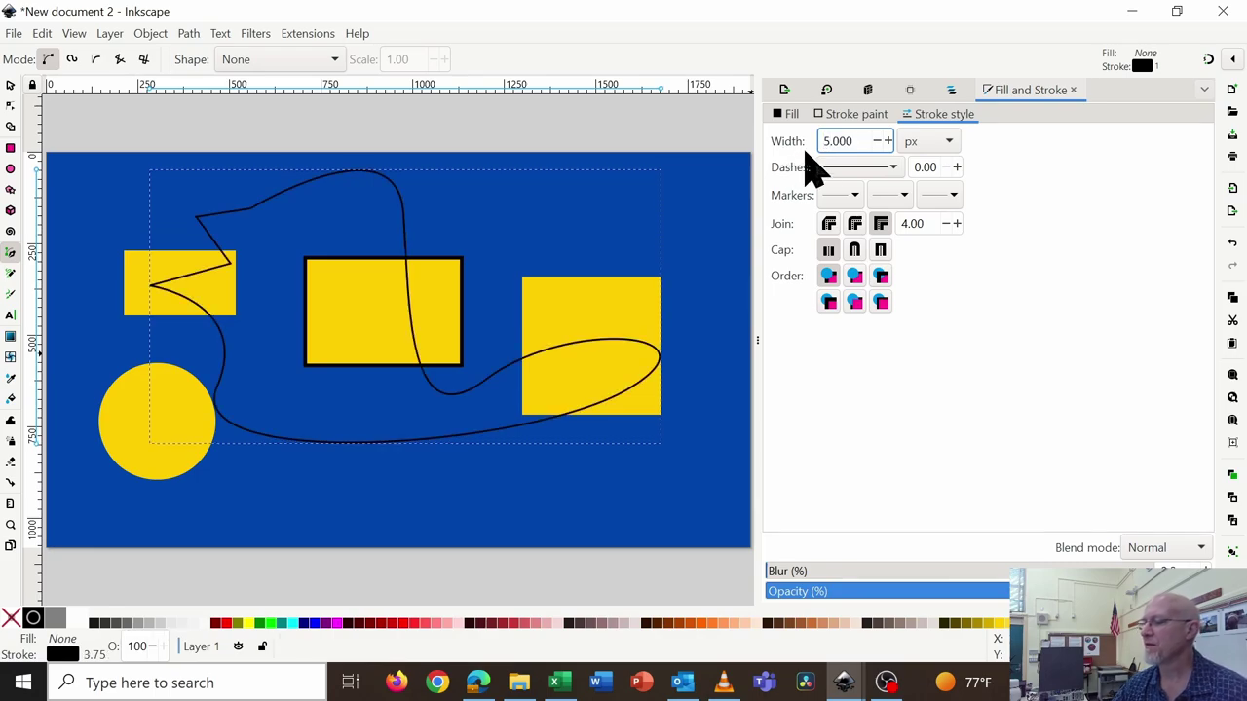
left_click(848, 115)
left_click(791, 114)
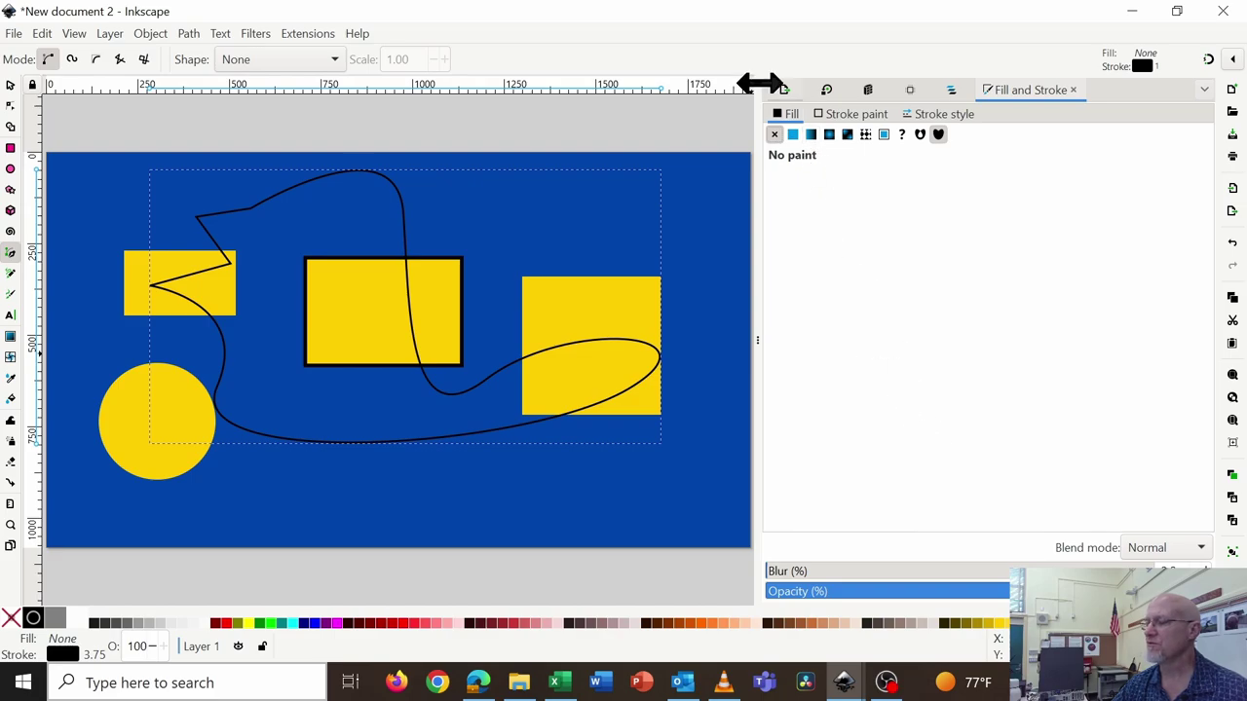
left_click(792, 135)
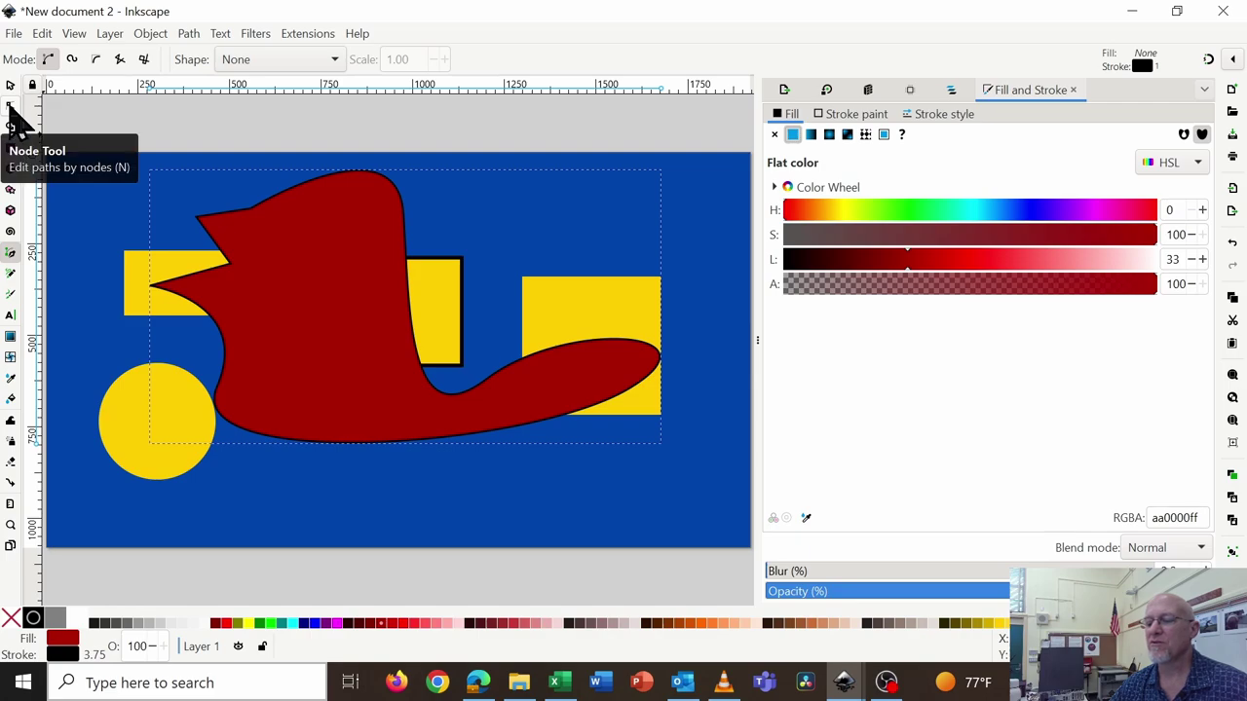
With the Node tool, bulge the top rightward by moving the top-right node and its curve.
left_click(11, 105)
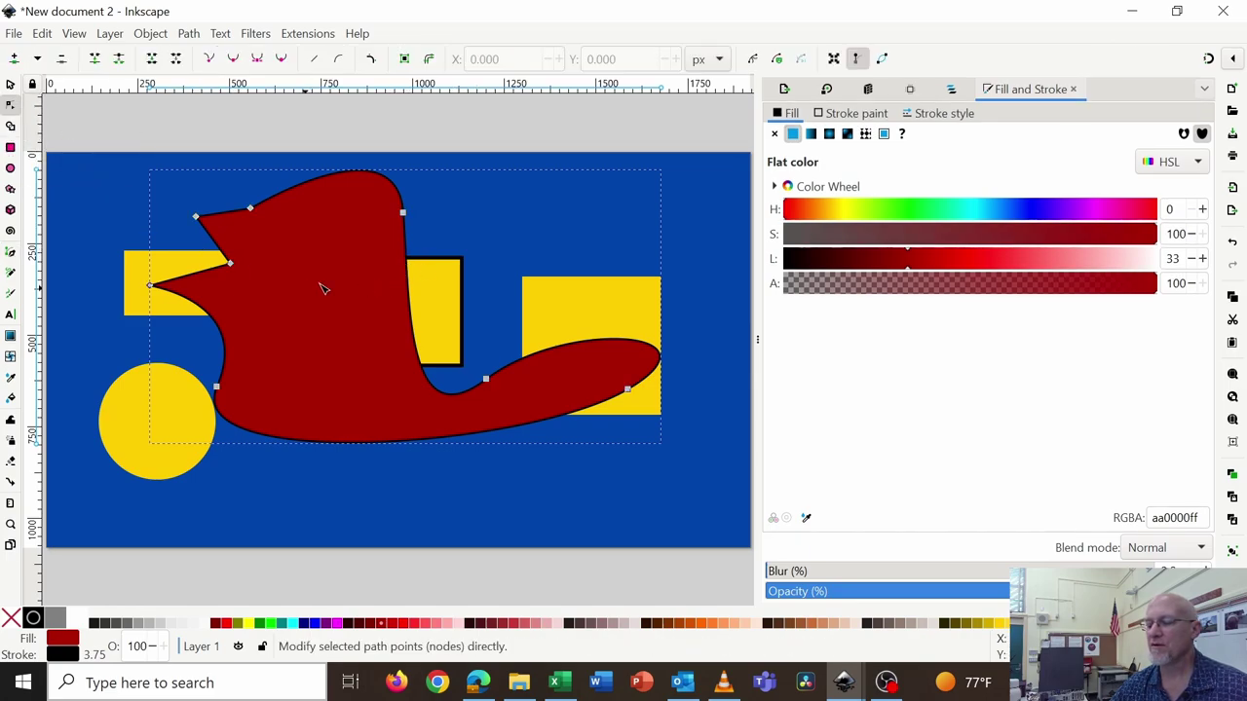
left_click(403, 213)
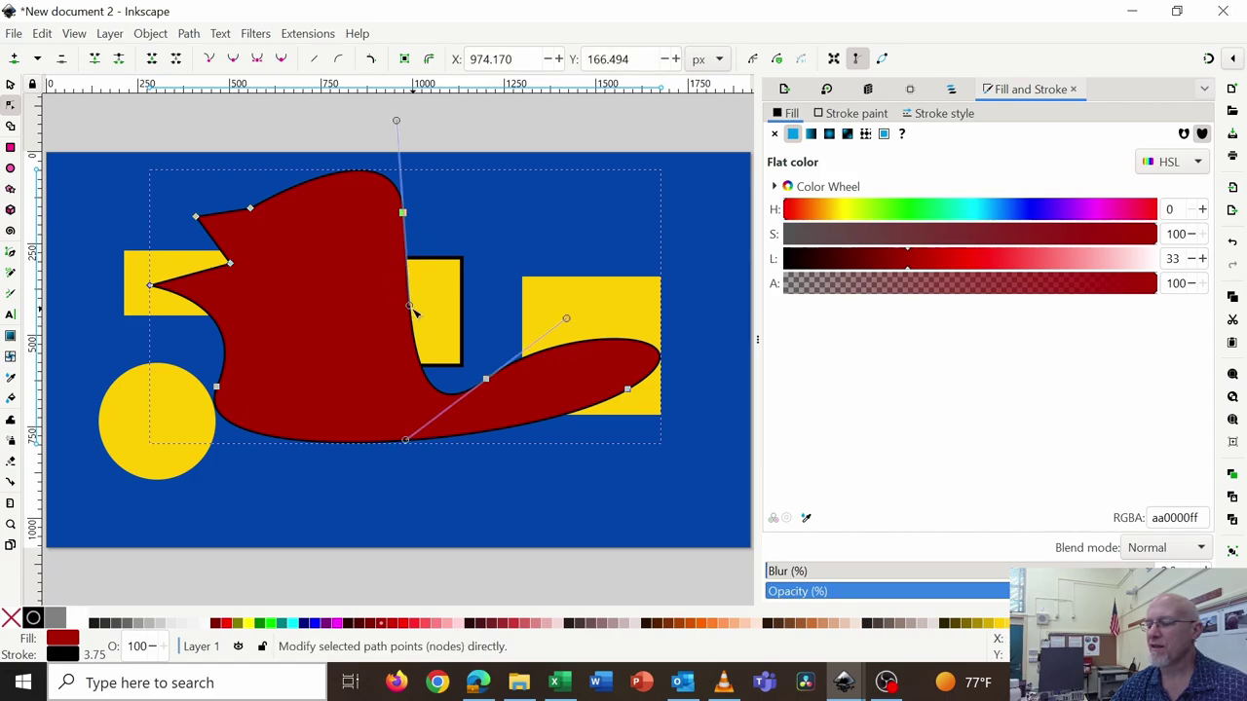
left_click_drag(411, 310, 461, 297)
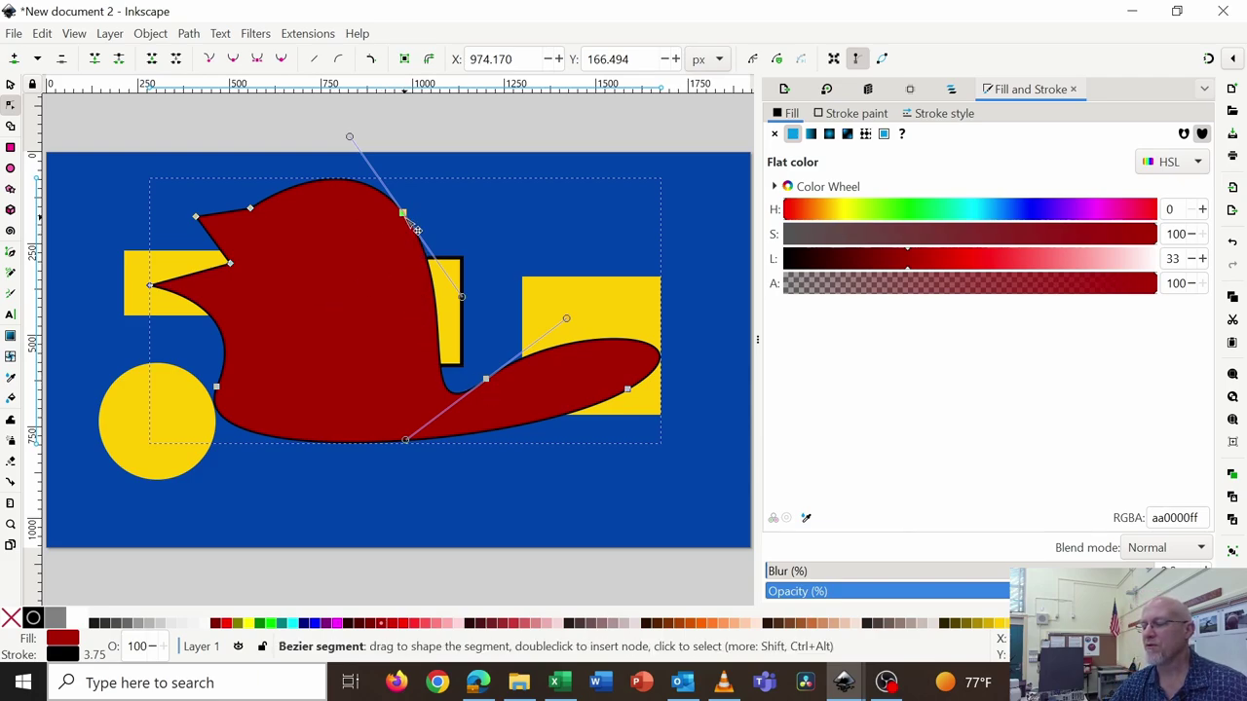
left_click_drag(408, 216, 431, 228)
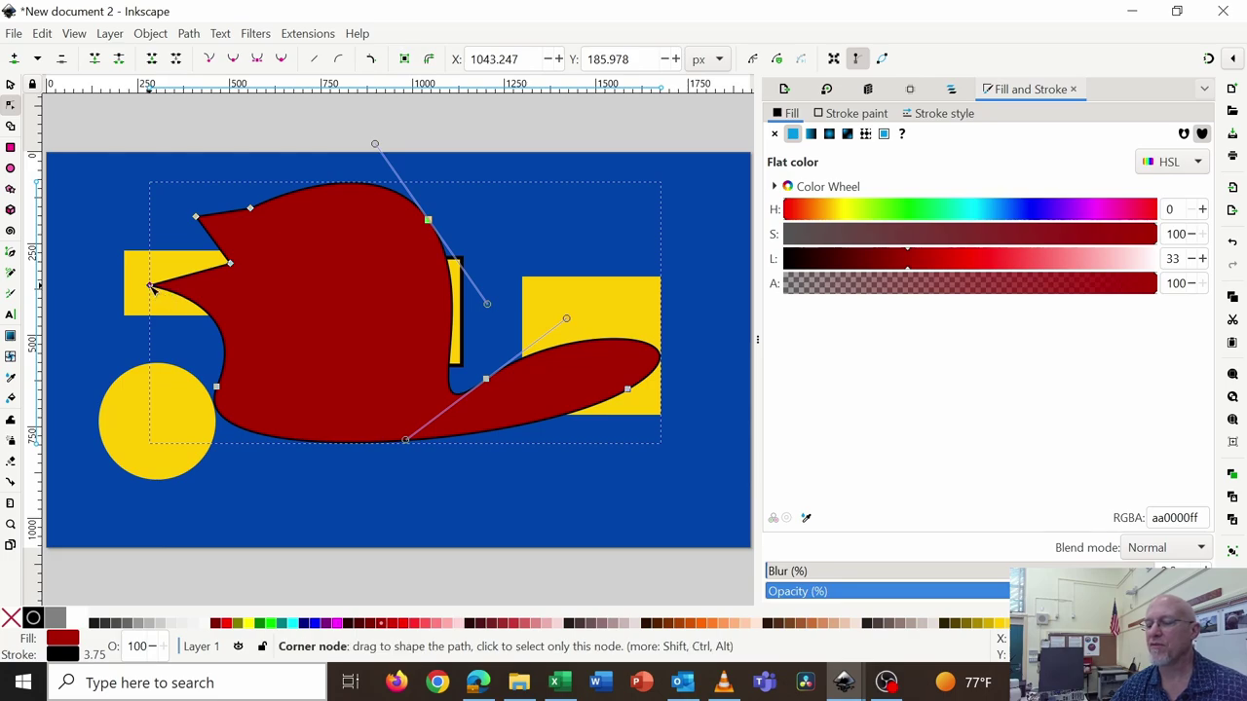
Pull the left point and the node beside the circle lower, and stretch the right lobe down-right.
left_click_drag(149, 286, 127, 317)
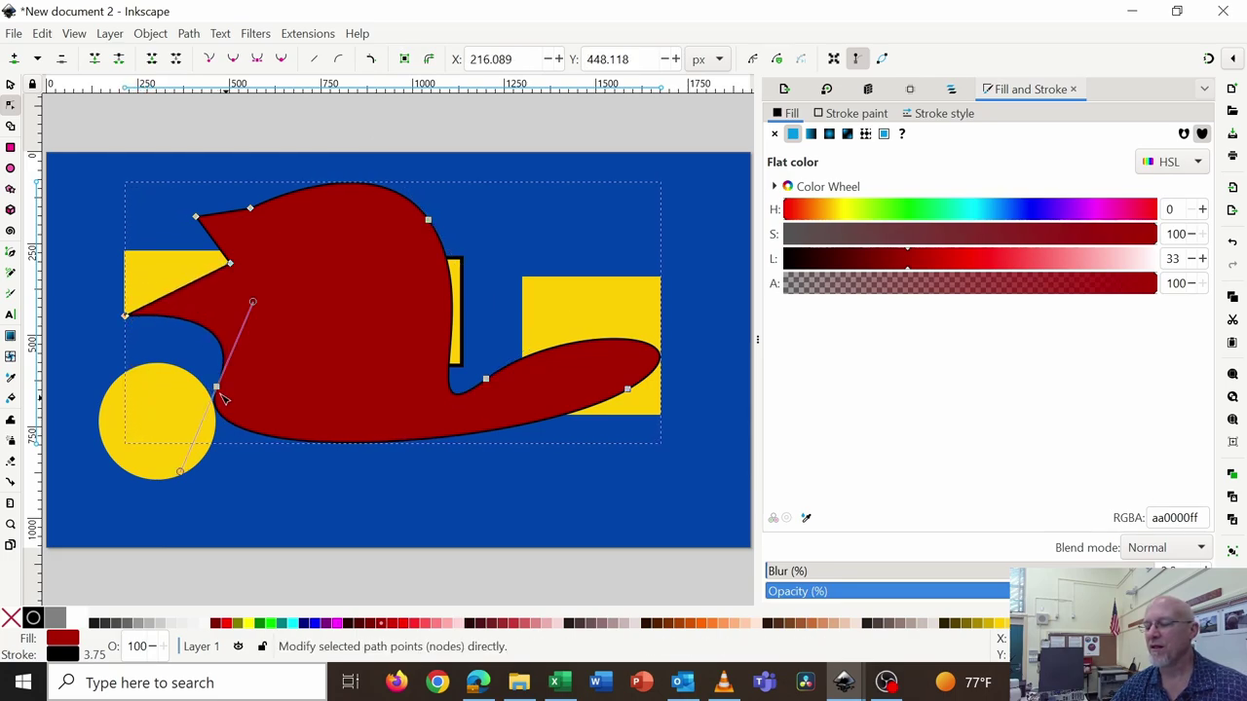
left_click_drag(221, 390, 215, 426)
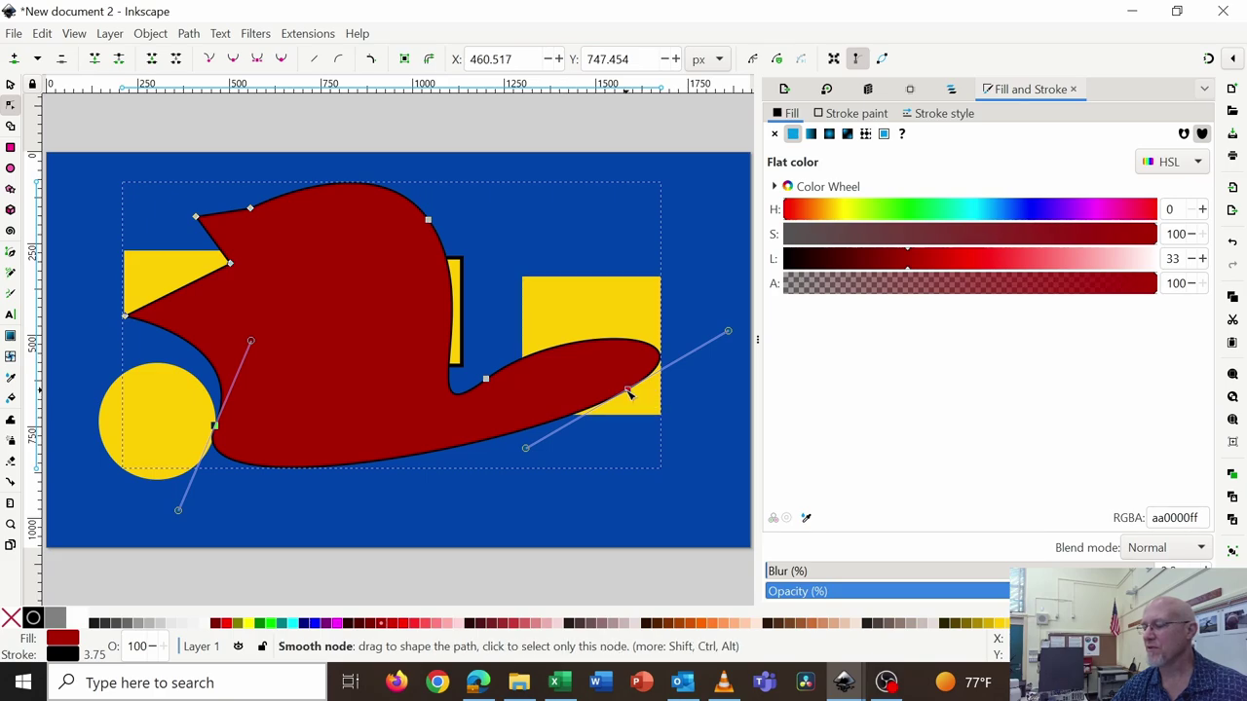
left_click_drag(627, 389, 655, 424)
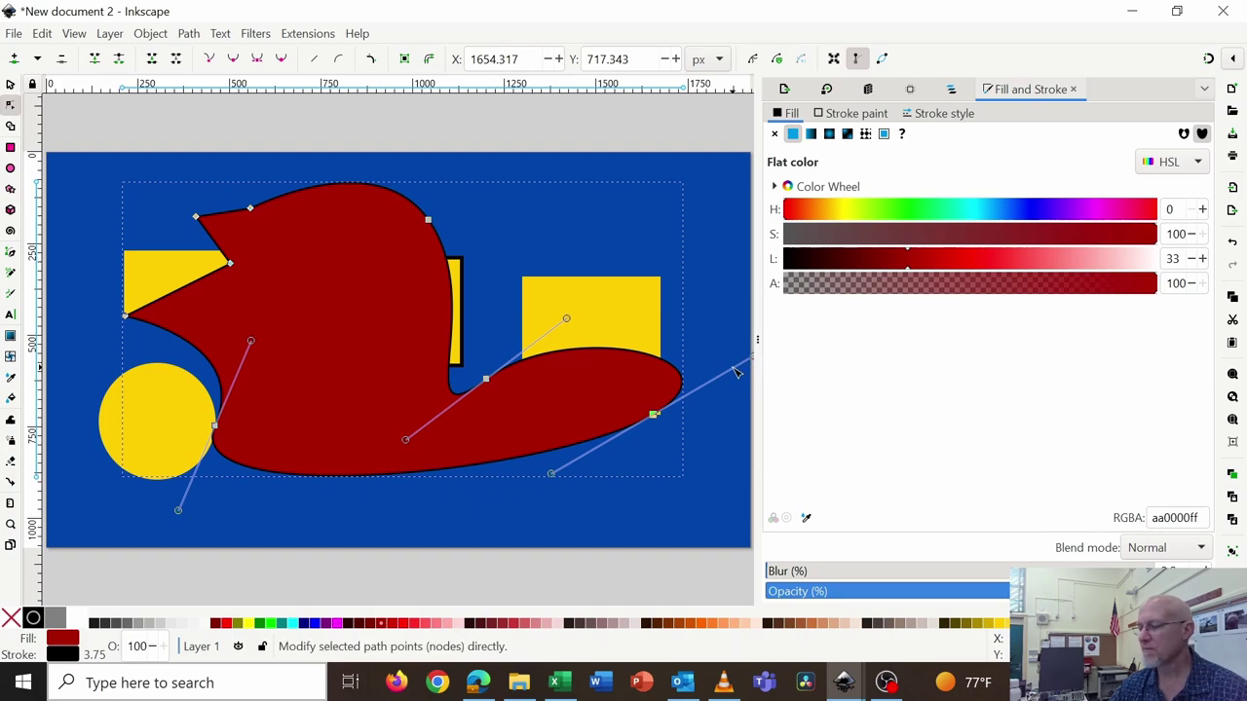
Reangle the right node's handle and nudge it right for a blunter lobe, then fit the page.
scroll(741, 371, "down", 1)
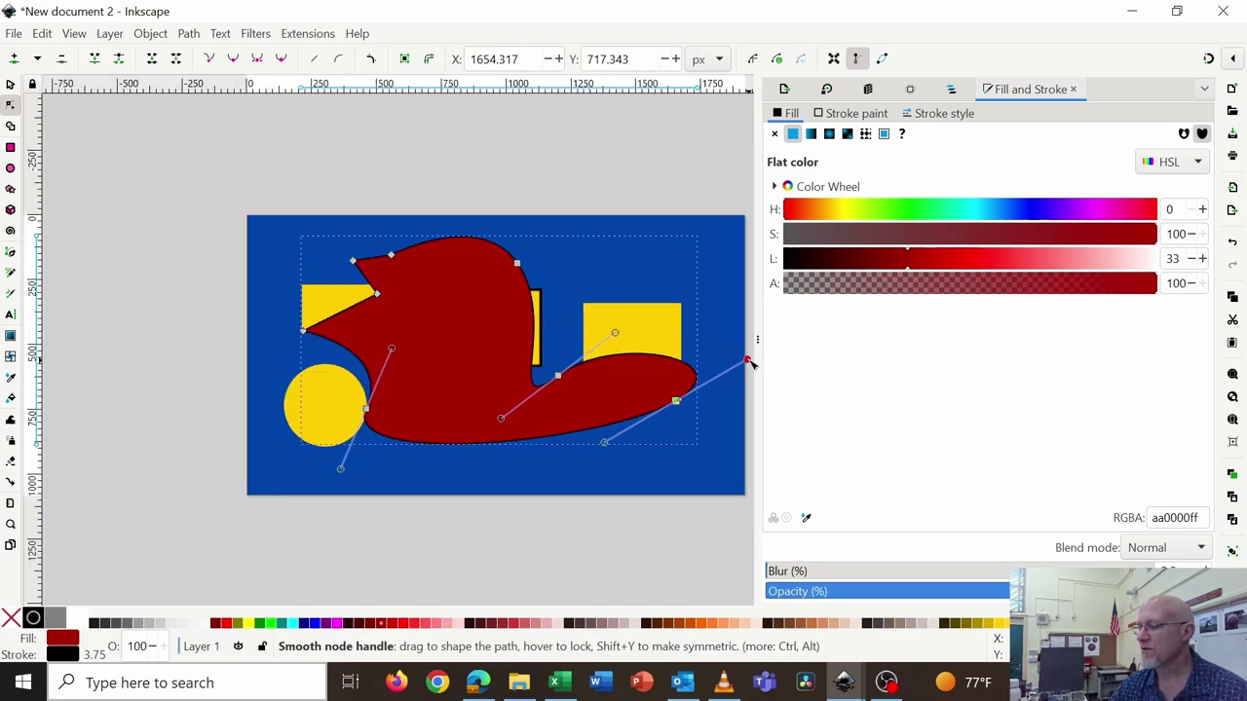
left_click_drag(747, 361, 701, 325)
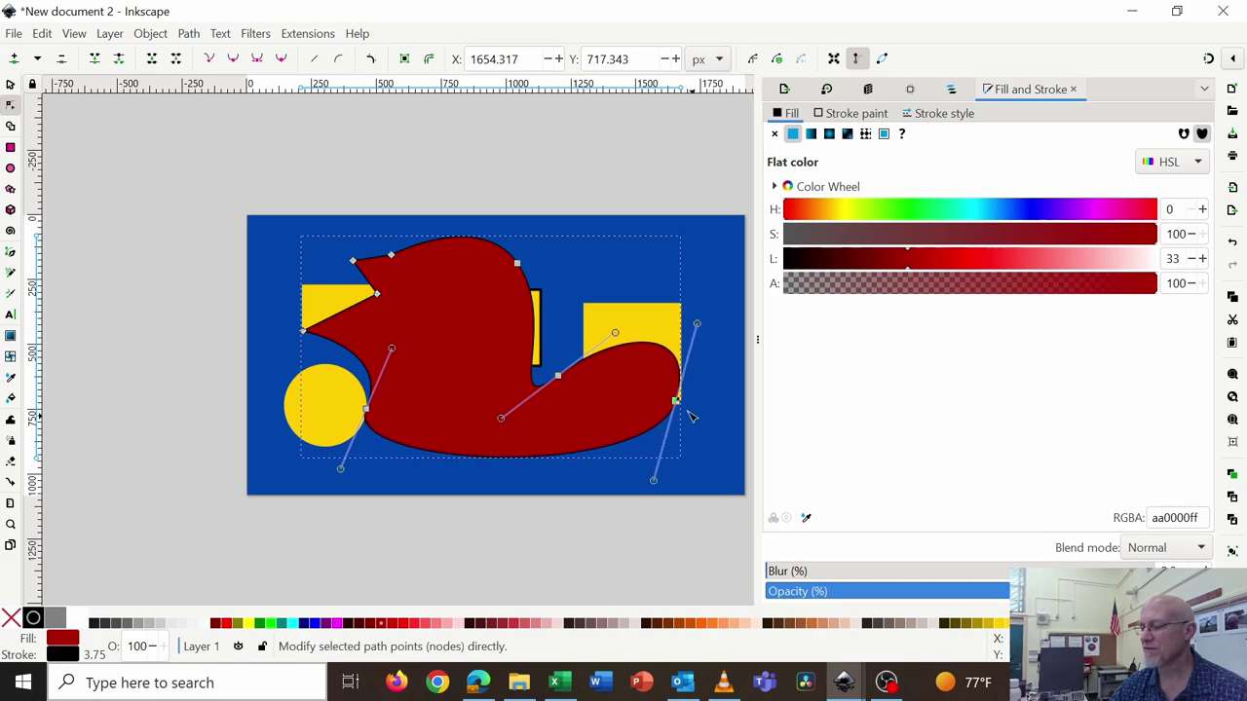
scroll(664, 397, "up", 4)
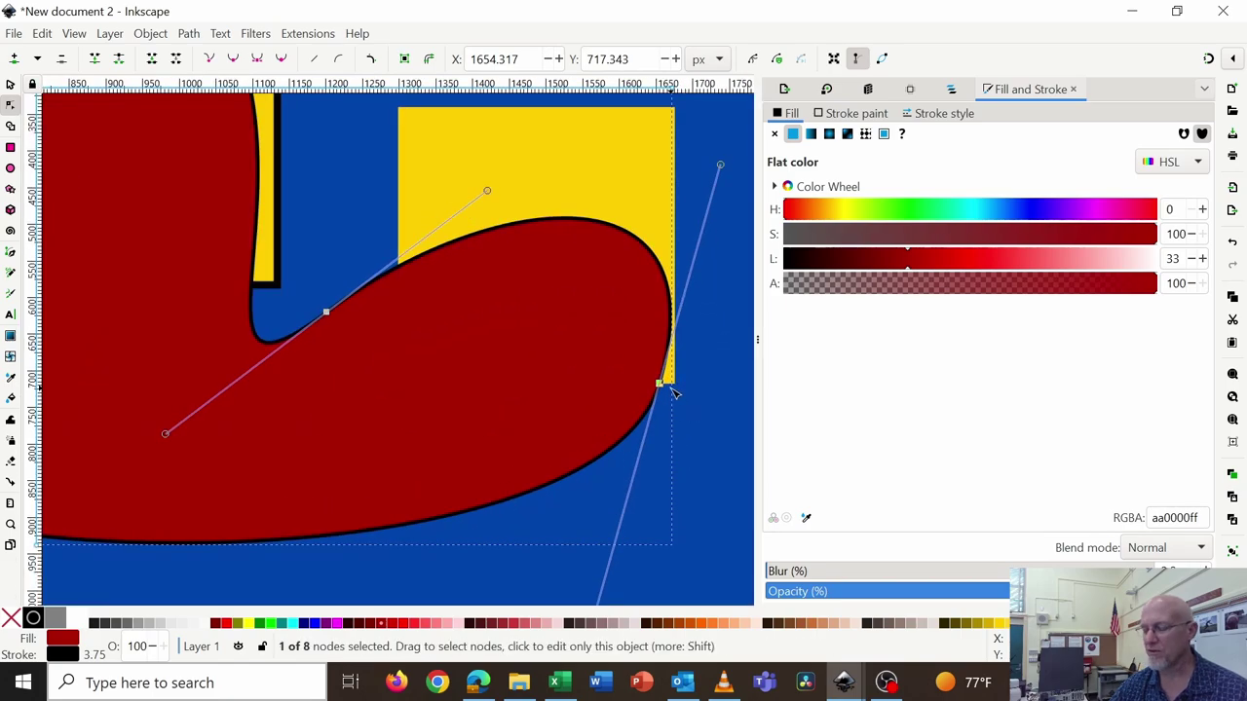
scroll(674, 393, "up", 3)
scroll(674, 393, "down", 4)
scroll(674, 392, "up", 3)
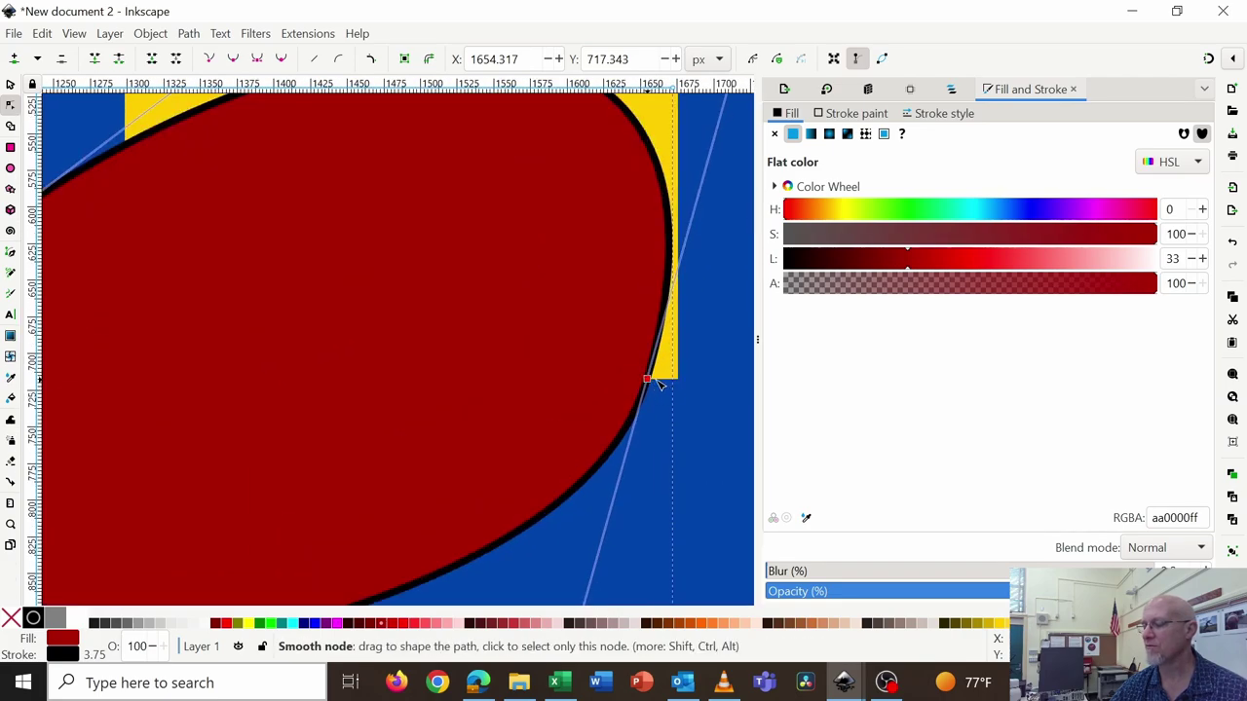
mouse_move(658, 383)
left_mouse_down()
mouse_move(692, 383)
mouse_move(677, 382)
left_mouse_up()
key("5")
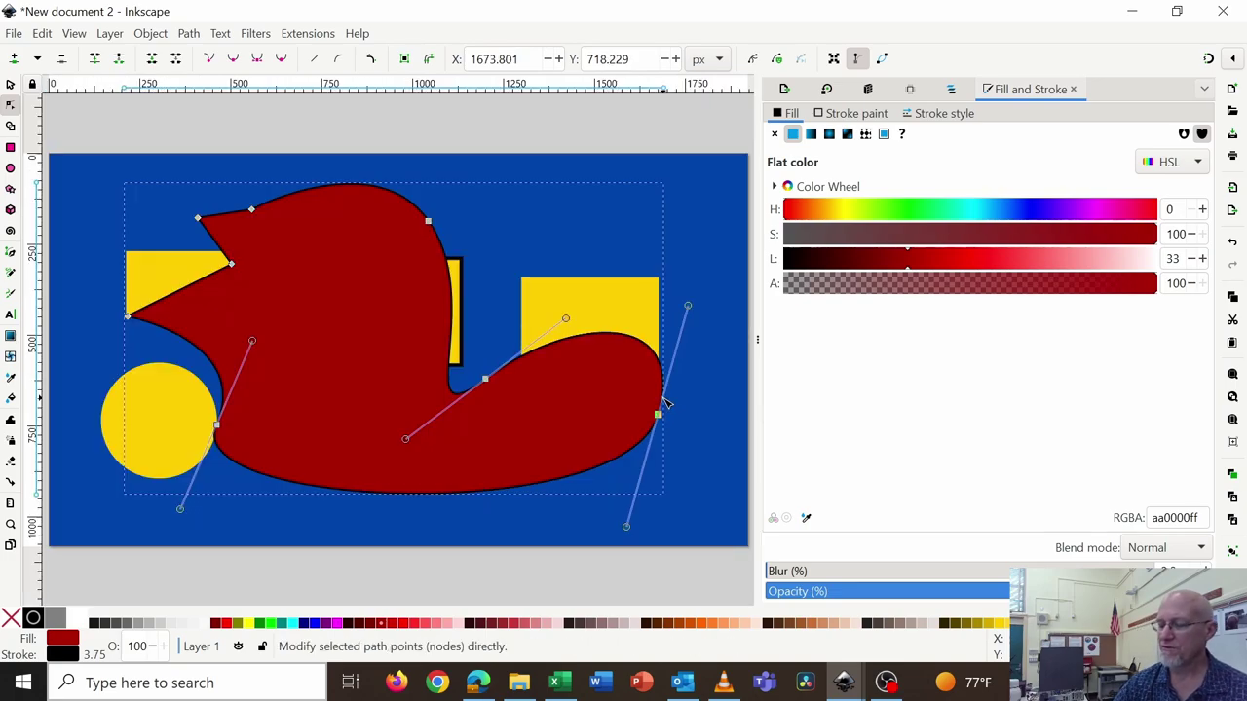